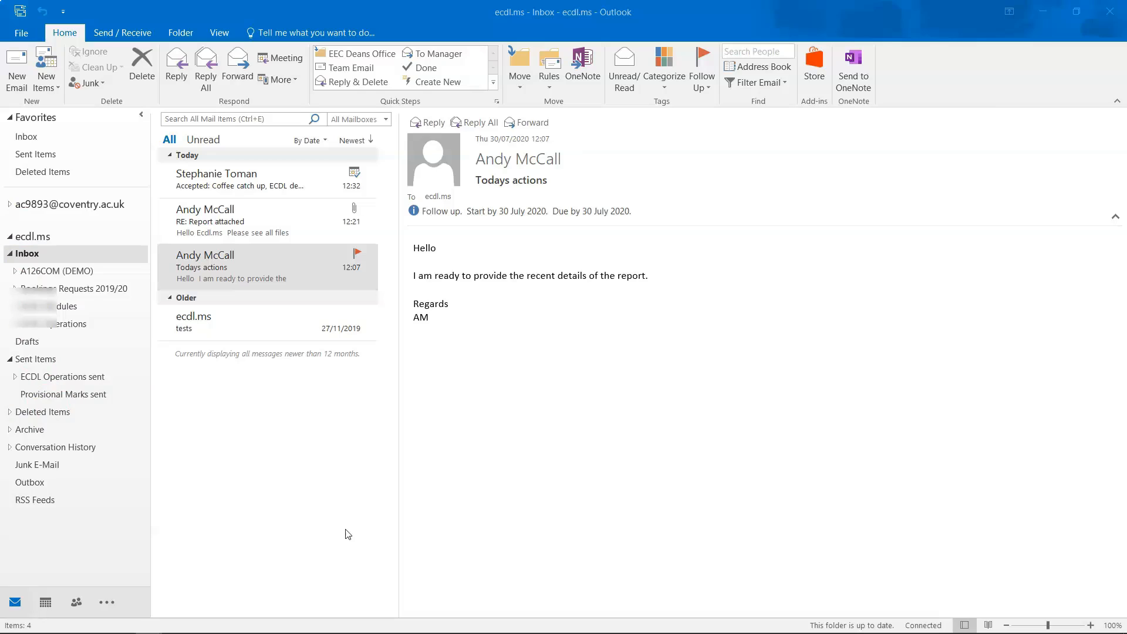
Try the mail search box and its scope list, then return to the Inbox.
left_click(220, 116)
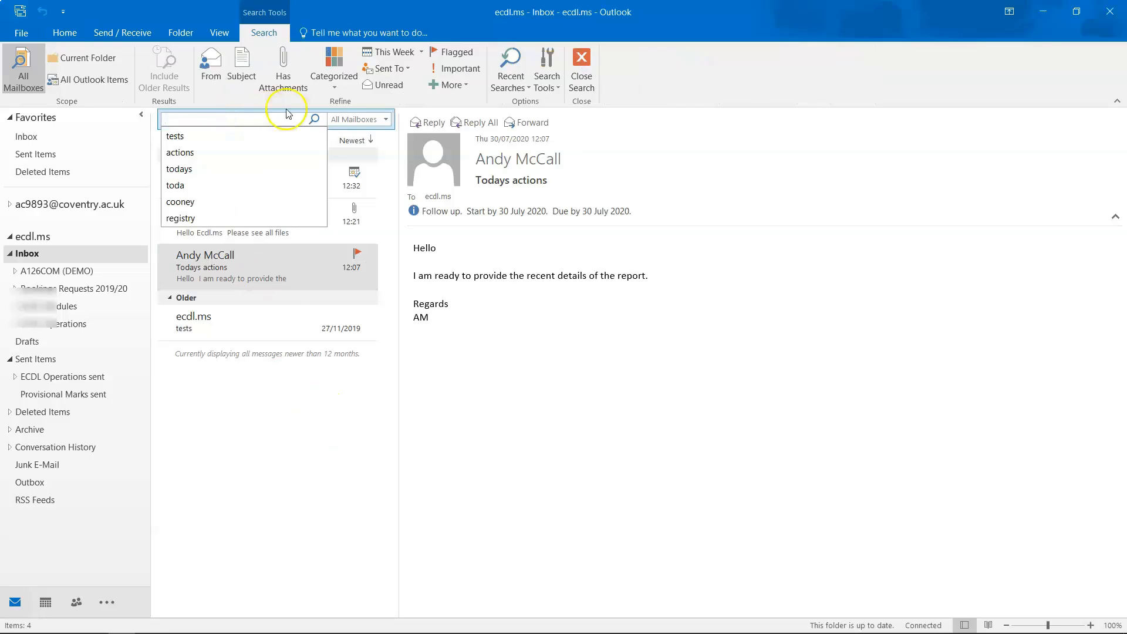
left_click(350, 120)
left_click(350, 124)
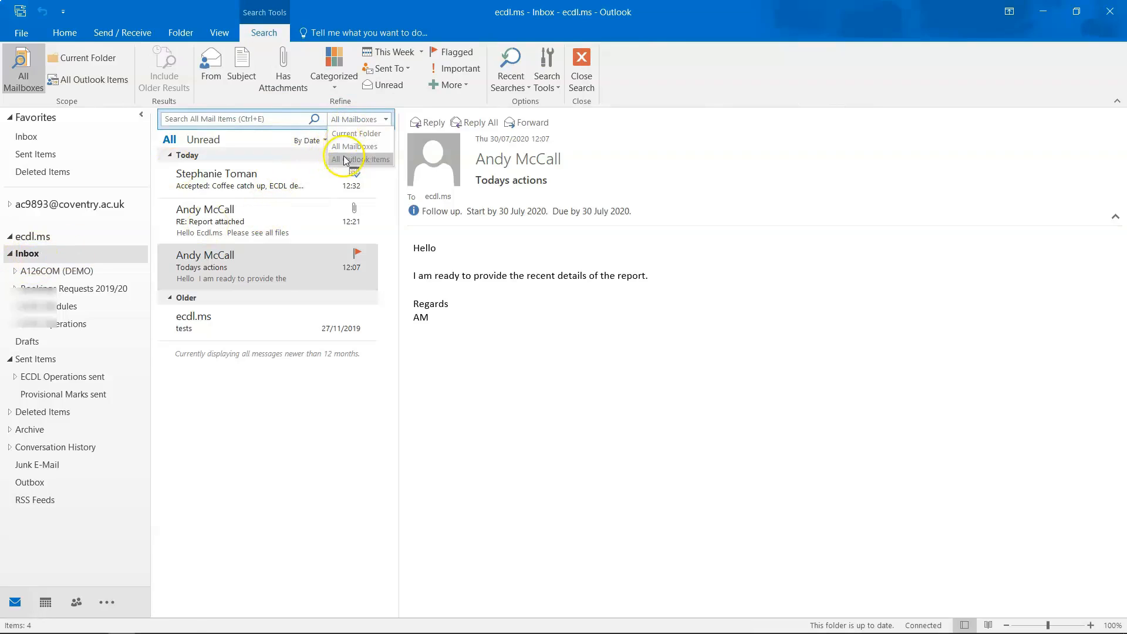
left_click(543, 457)
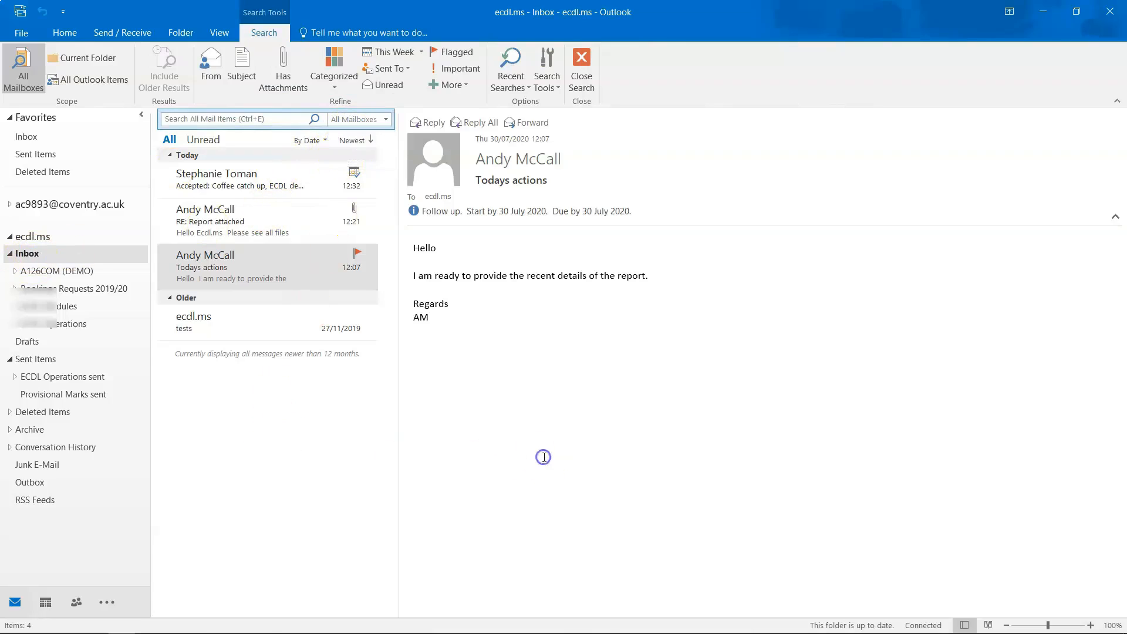
left_click(543, 447)
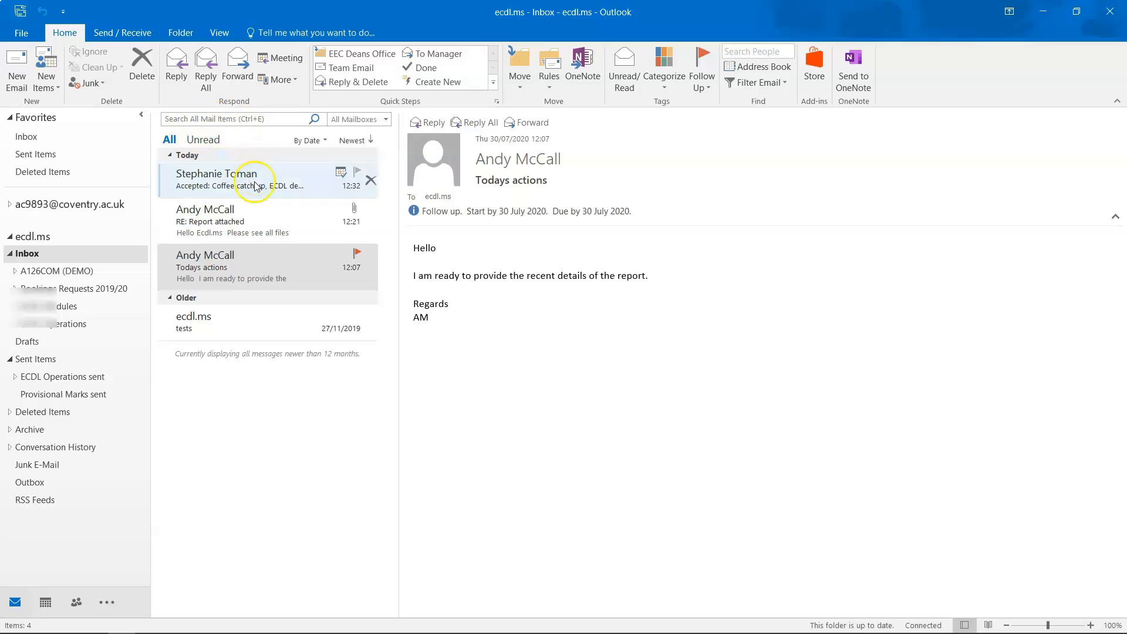
Arrange the message list by From, switch back to Date, and reverse the sort order.
left_click(311, 141)
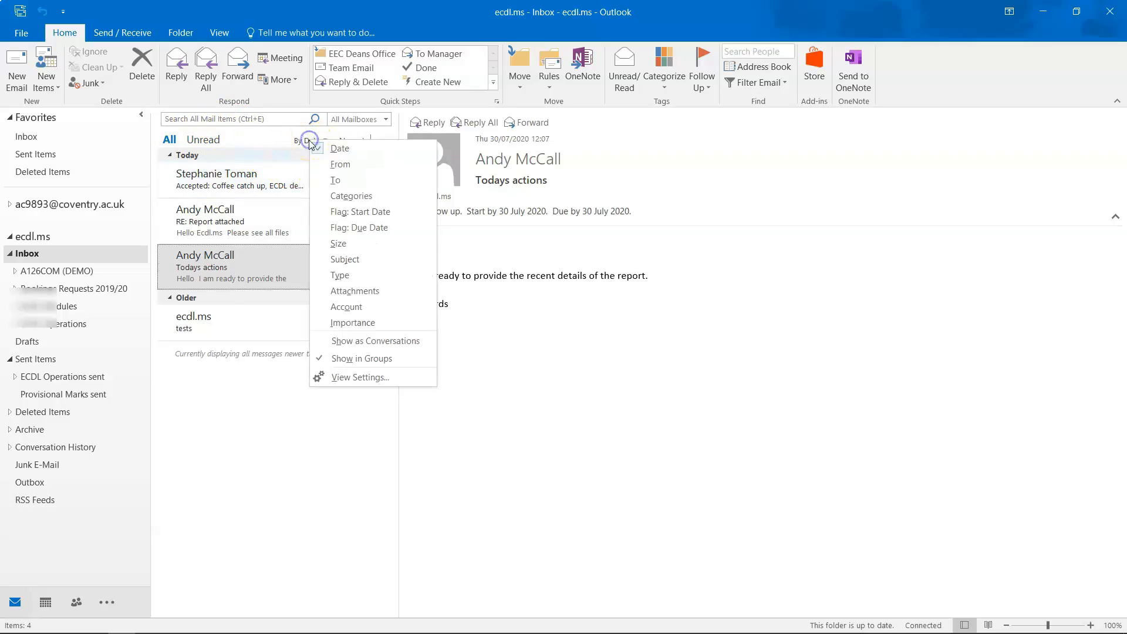
left_click(340, 165)
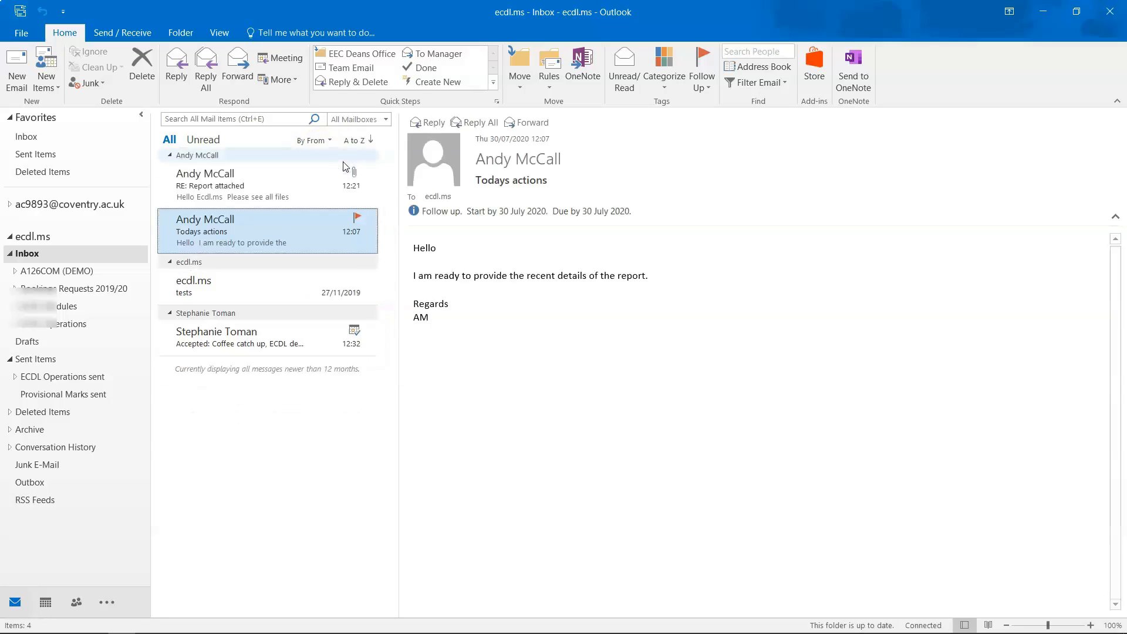
left_click(323, 141)
left_click(340, 154)
left_click(359, 142)
Try the From arrangement again, then leave the Inbox in Date order, newest first.
left_click(306, 141)
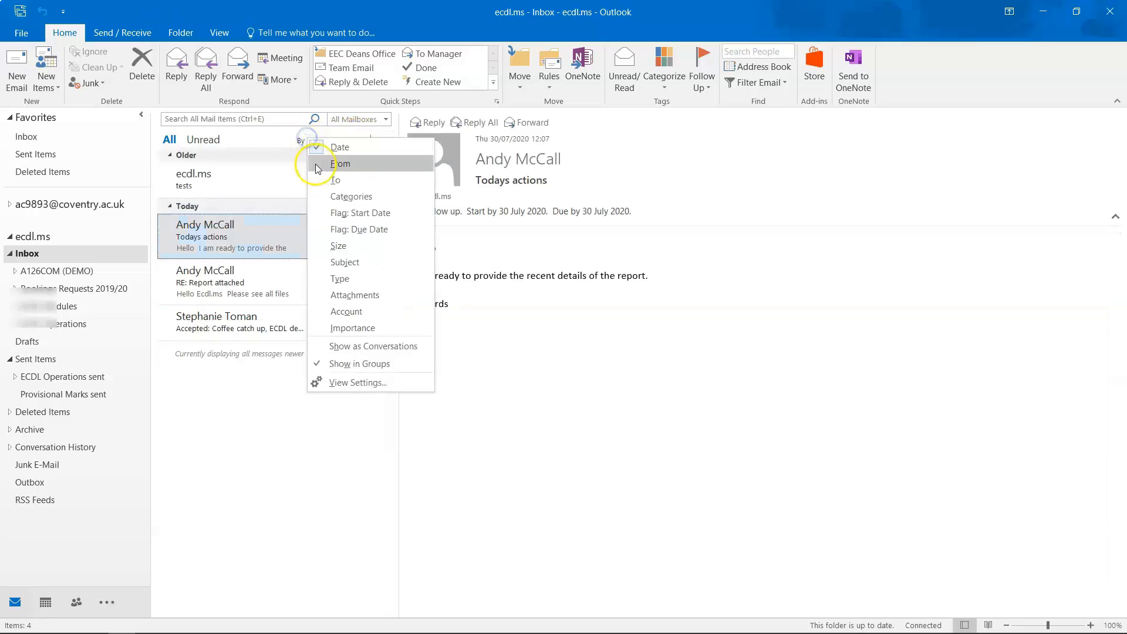
left_click(316, 167)
left_click(306, 141)
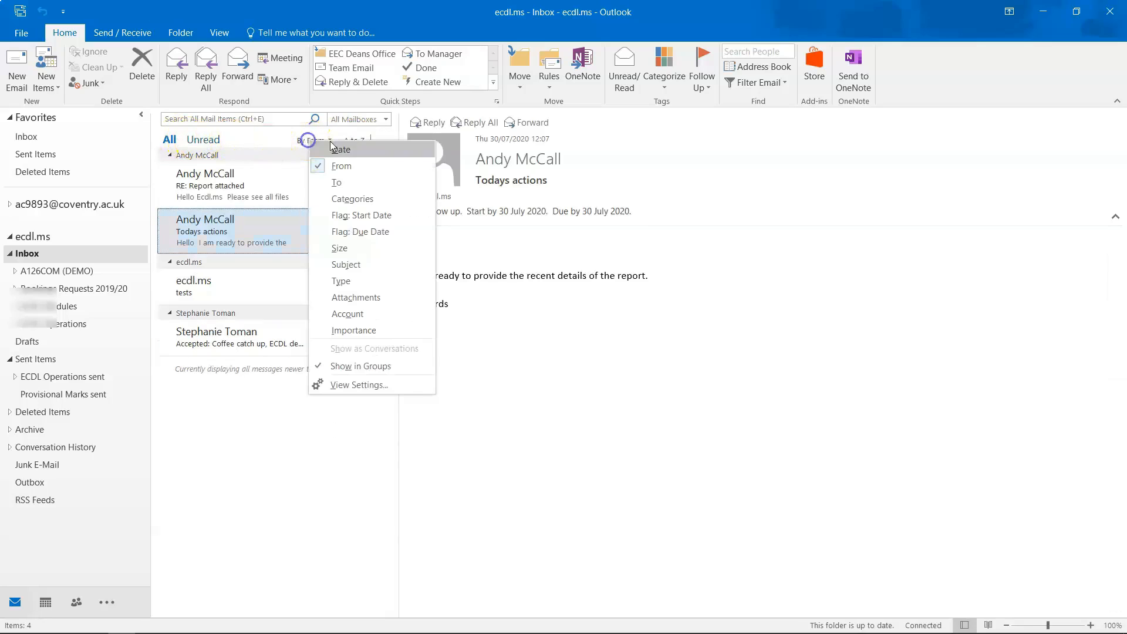
left_click(280, 137)
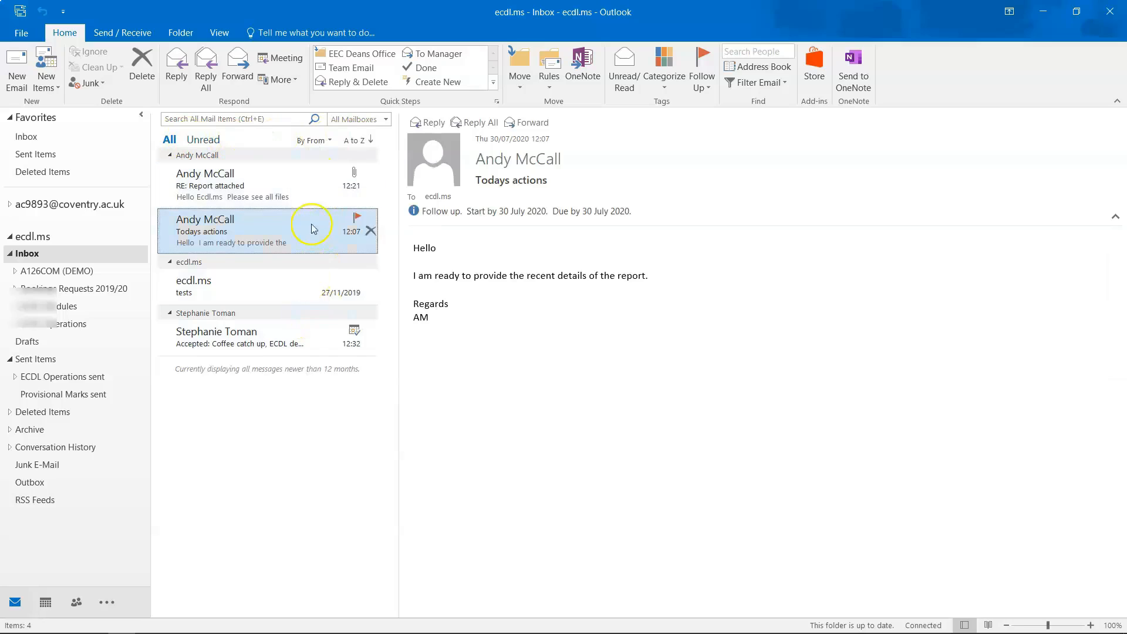
left_click(311, 140)
left_click(340, 163)
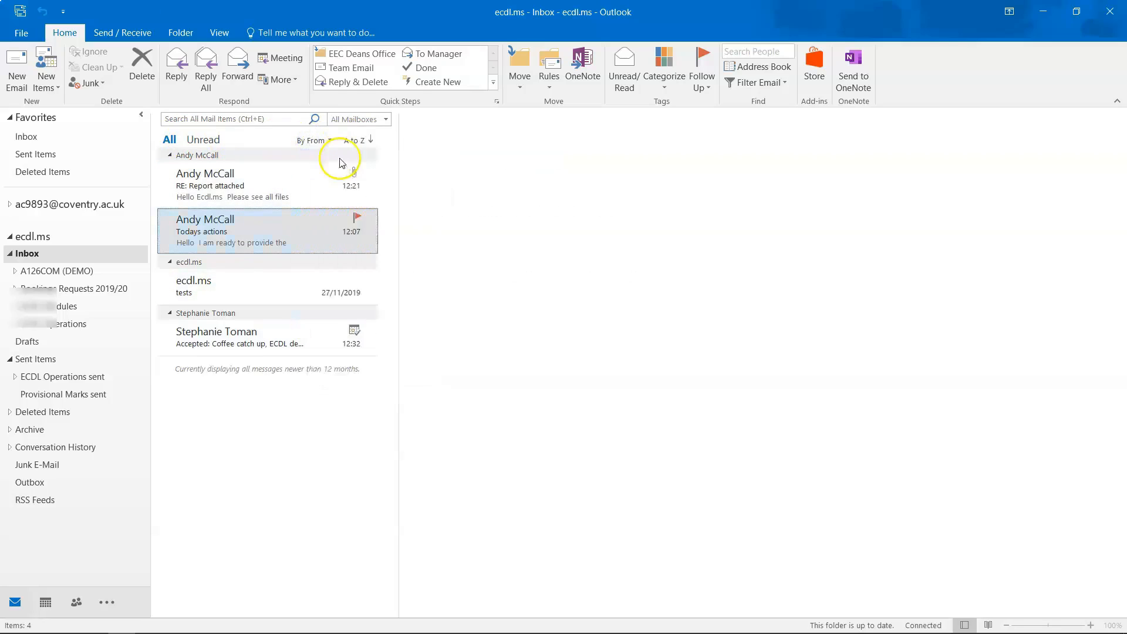
left_click(317, 140)
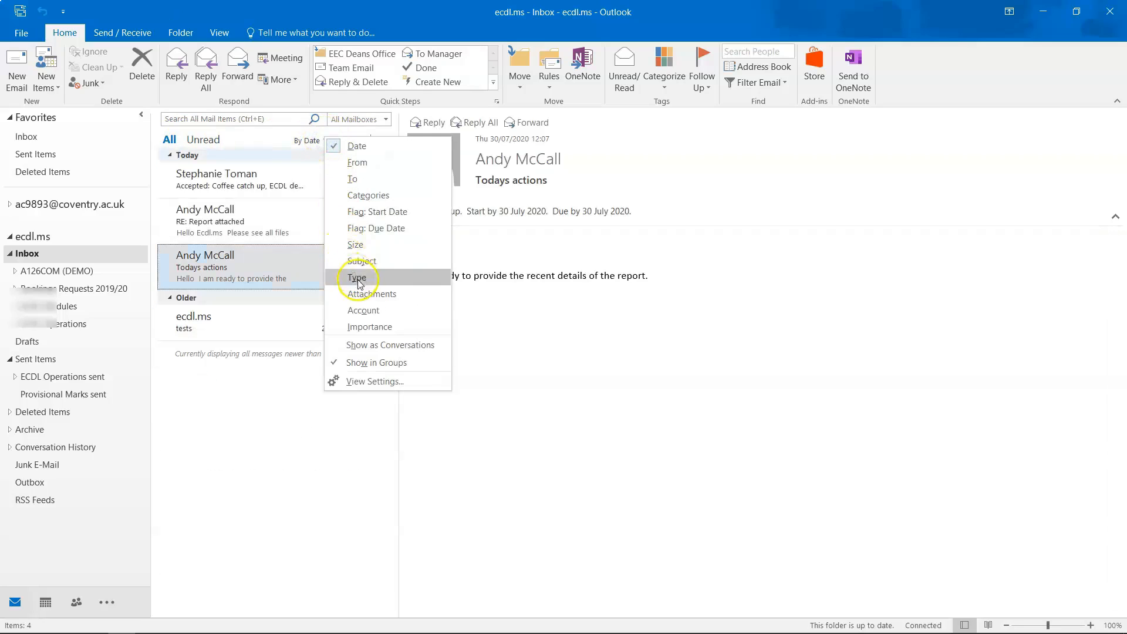
left_click(294, 433)
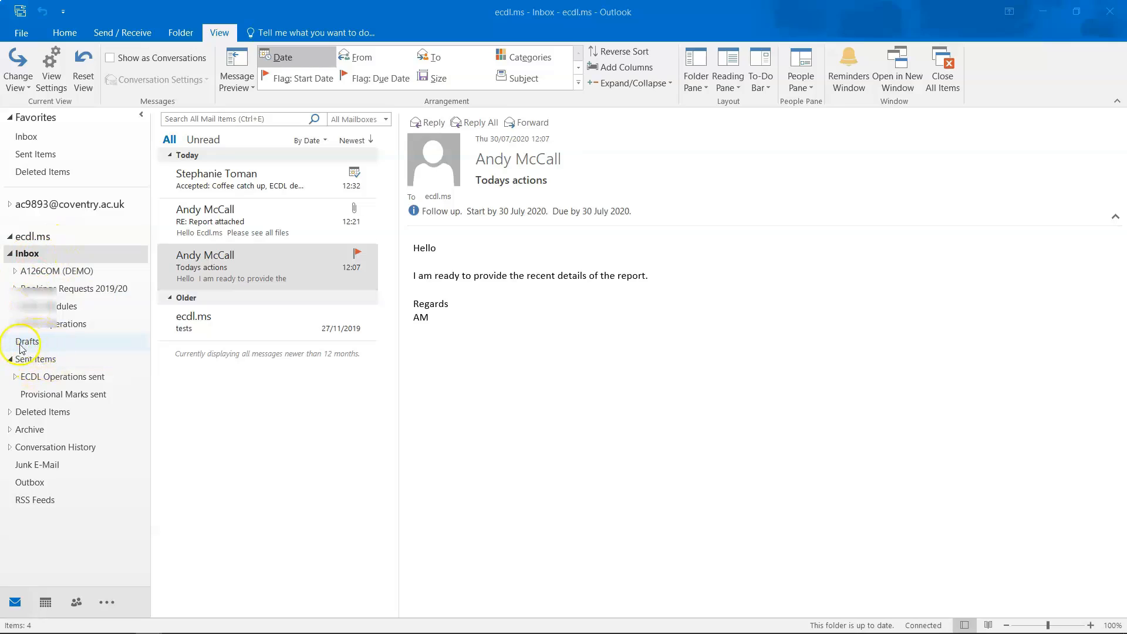
Create a folder named 'Demo Example' inside the Inbox using Folder > New Folder.
right_click(47, 257)
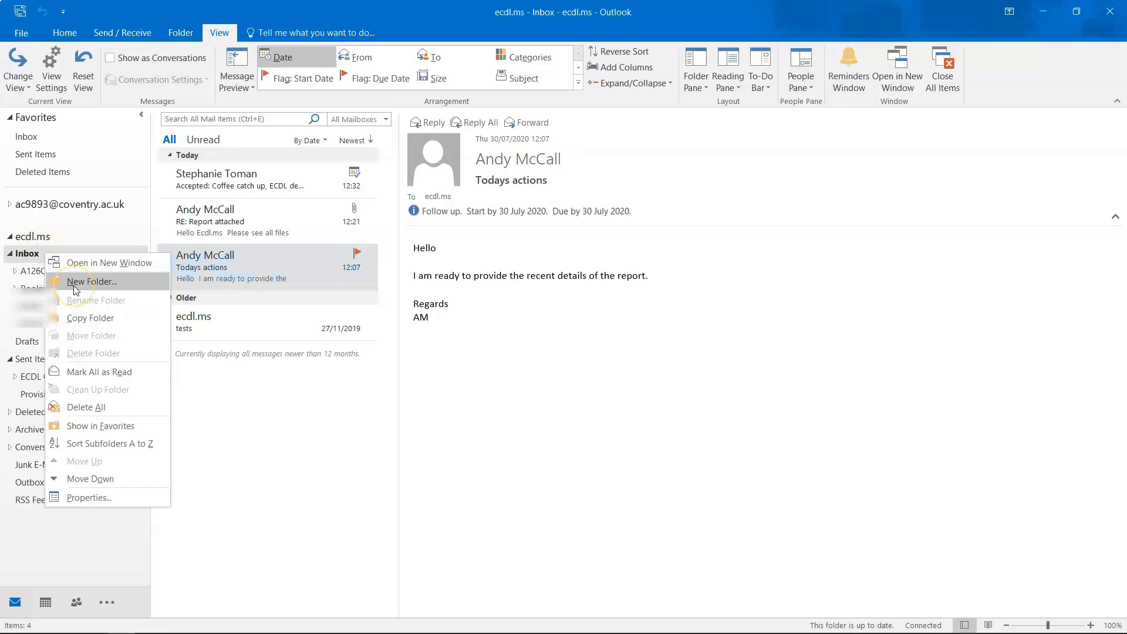
left_click(246, 382)
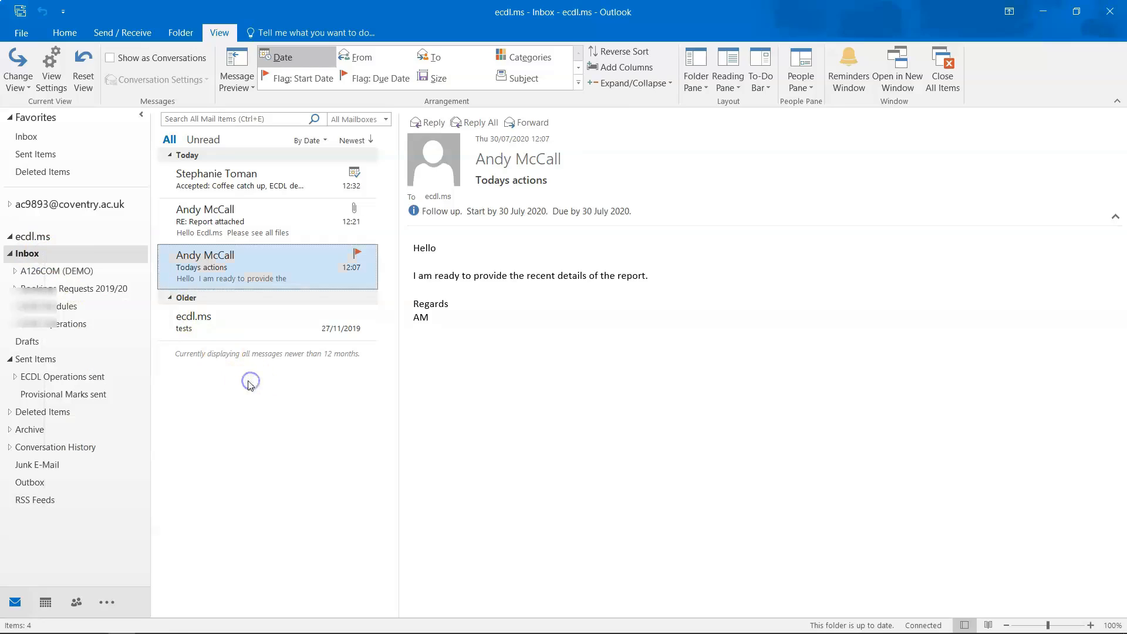
right_click(38, 256)
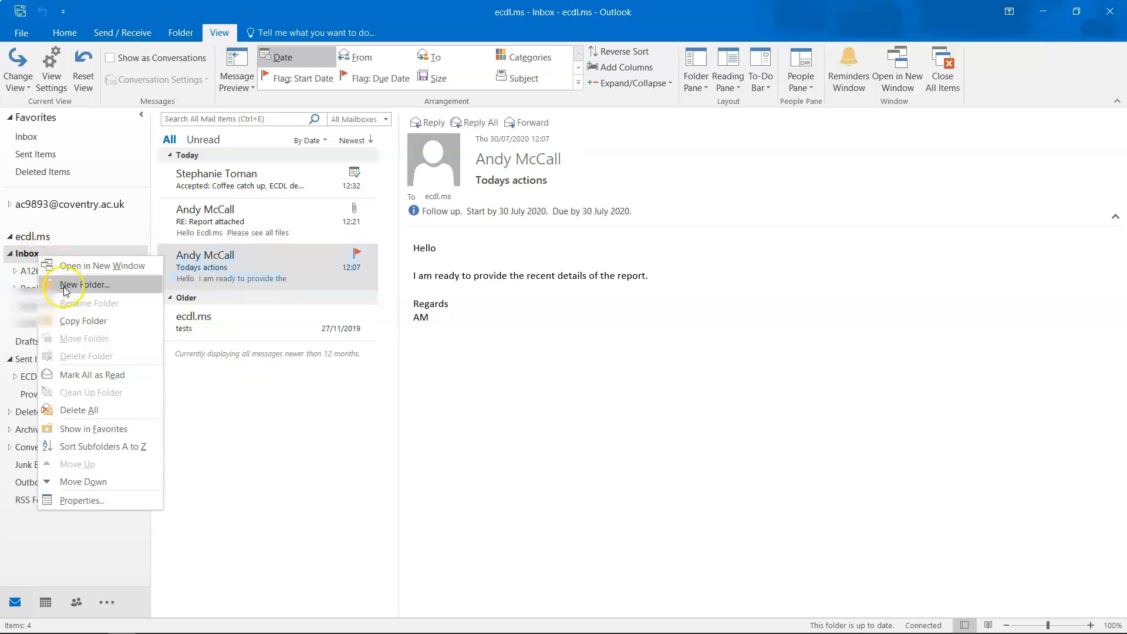
left_click(193, 392)
left_click(170, 34)
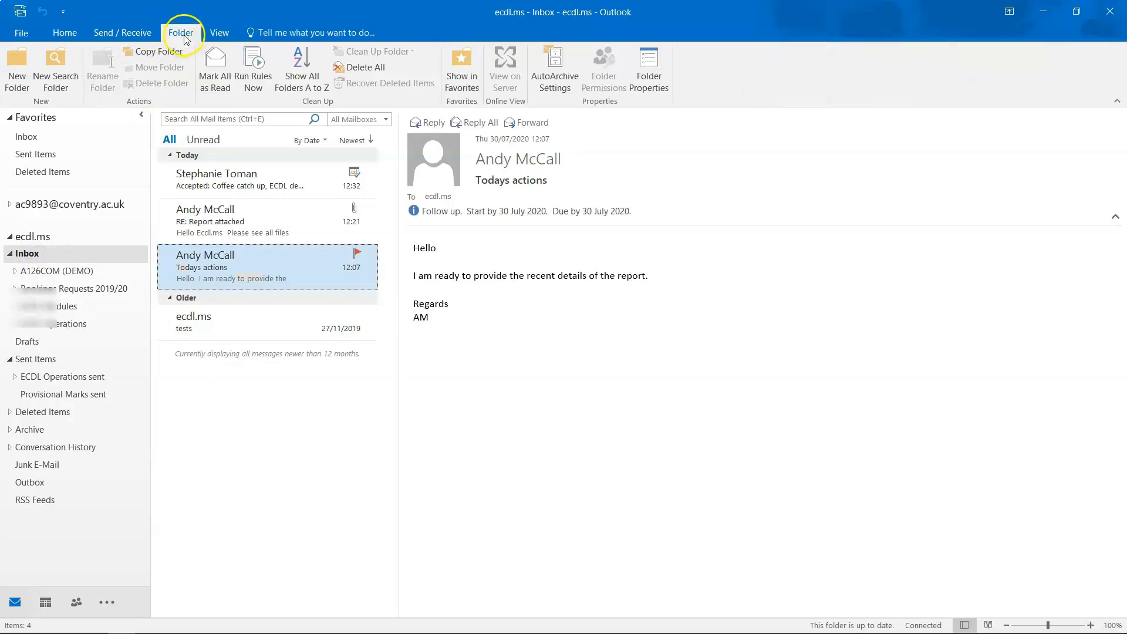
left_click(14, 75)
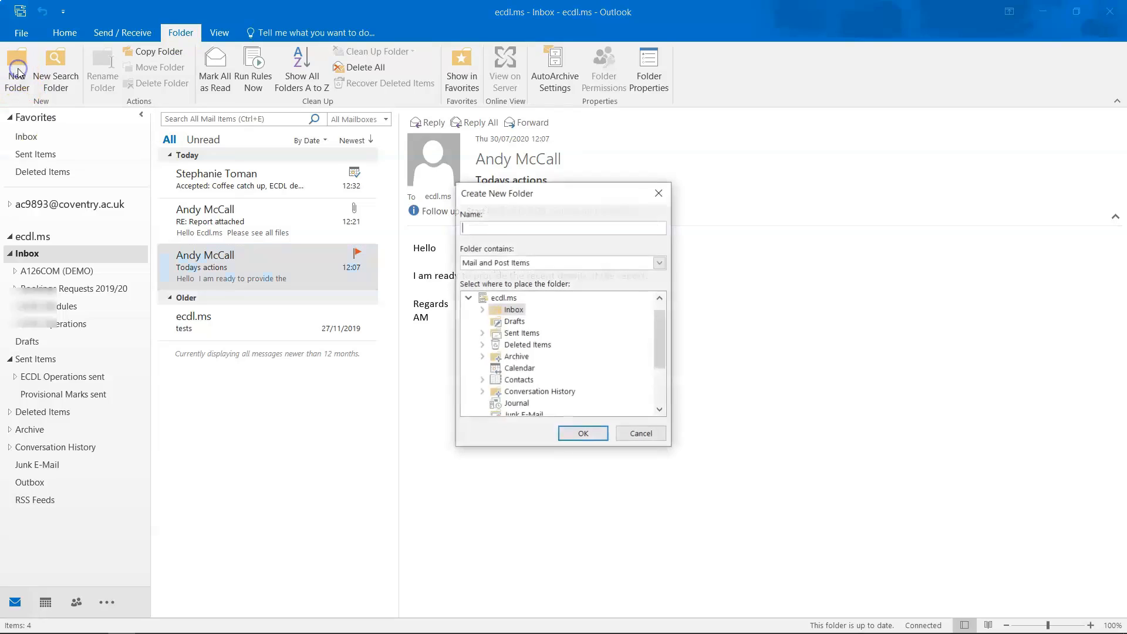
left_click(466, 227)
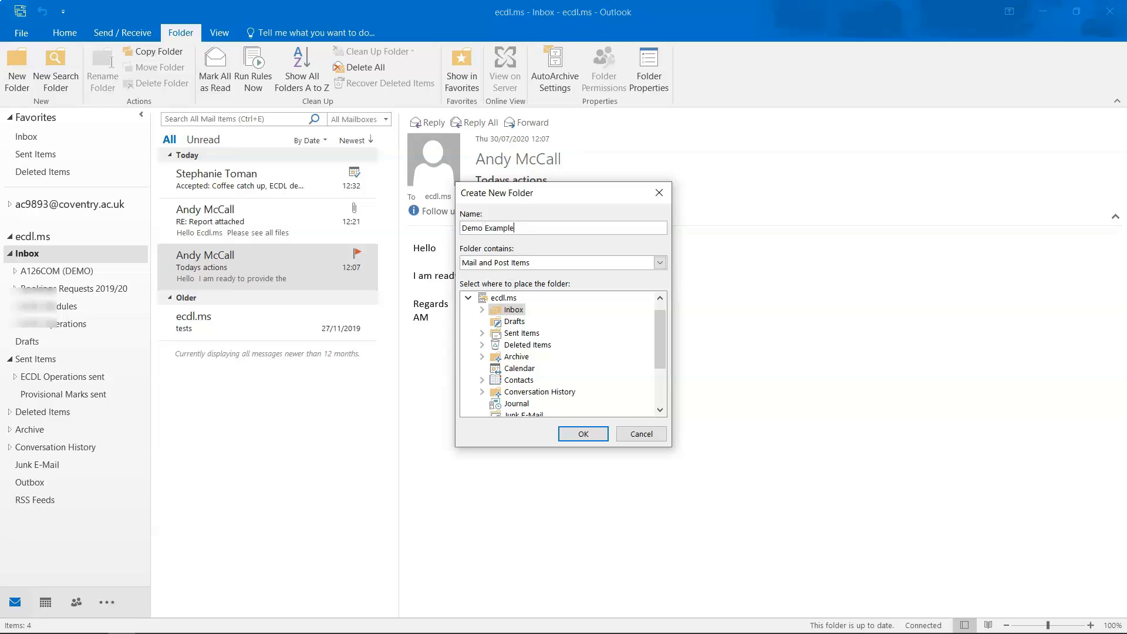
key("Return")
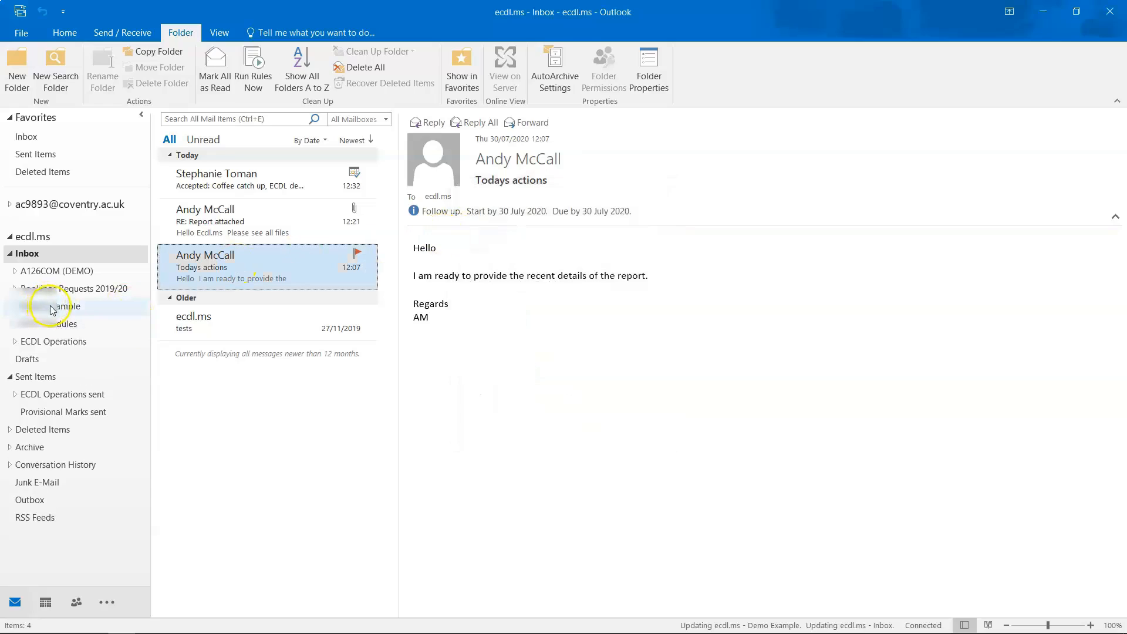
View the empty Demo Example folder, then delete the older ecdl.ms 'tests' message from the Inbox.
left_click(58, 307)
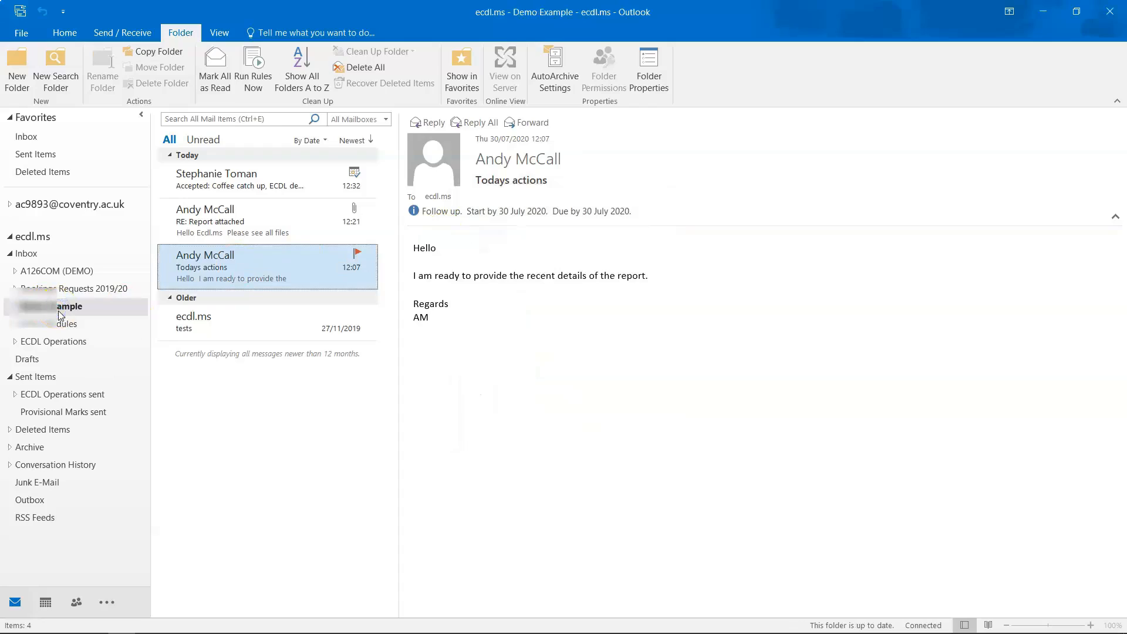
left_click(26, 253)
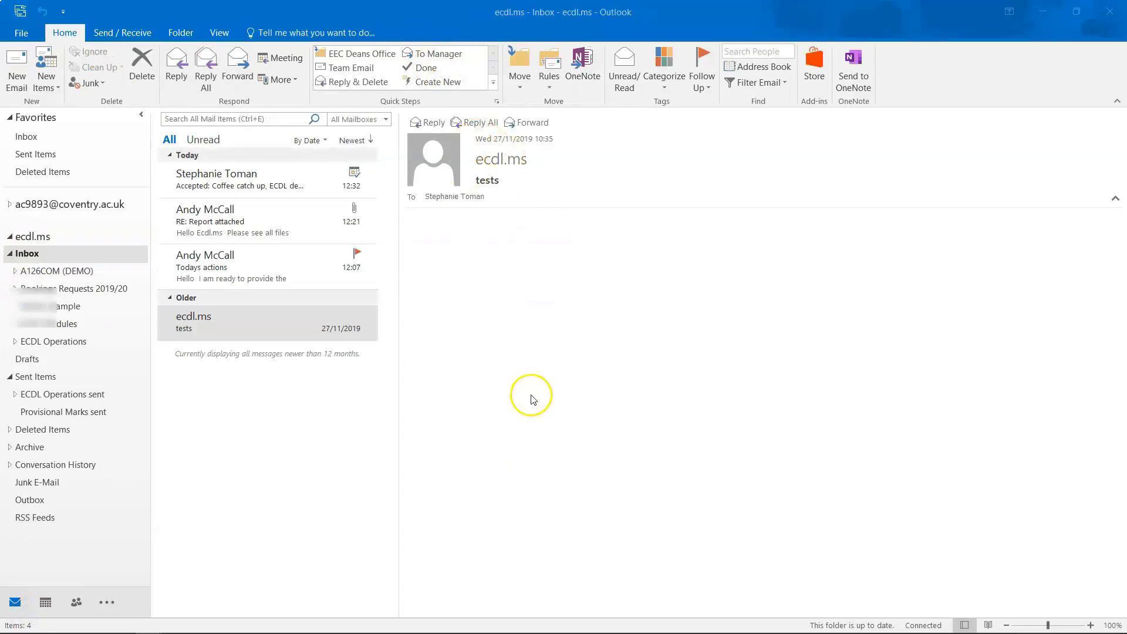
left_click(259, 484)
left_click(228, 264)
left_click(226, 323)
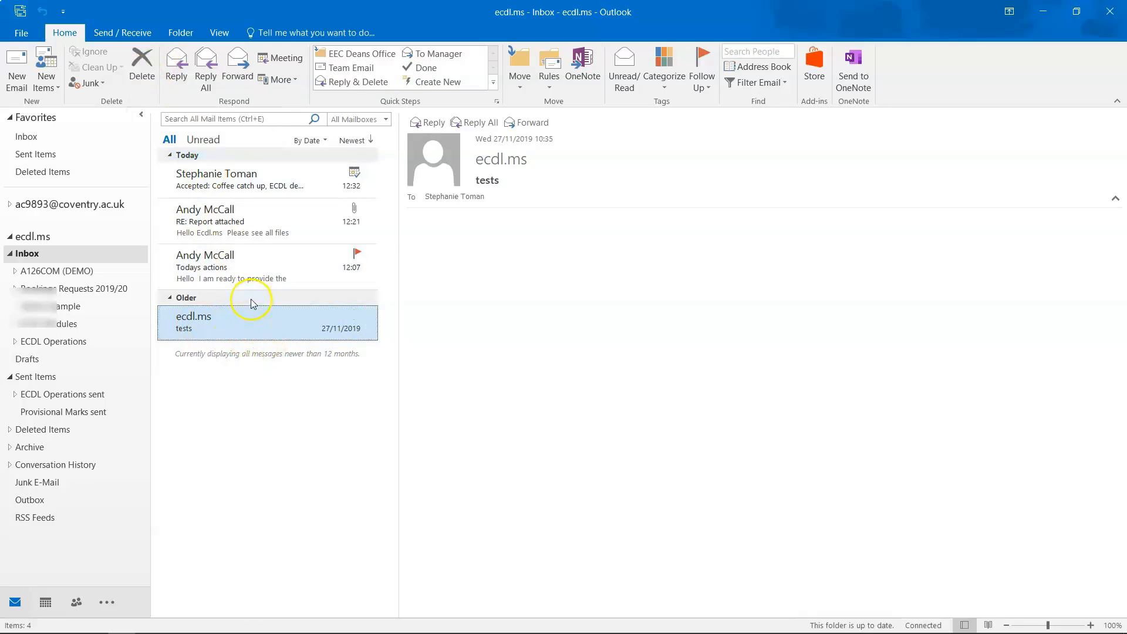
key("Delete")
Undo the deletion, then drag the 'tests' message onto the Deleted Items folder.
key("ctrl+z")
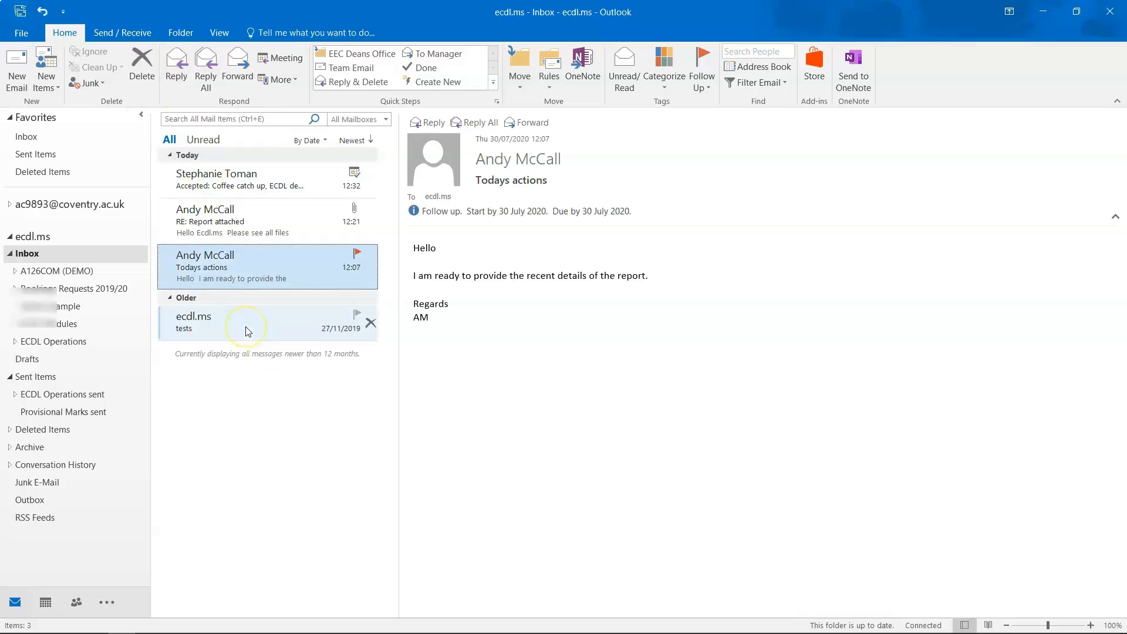
left_click(238, 327)
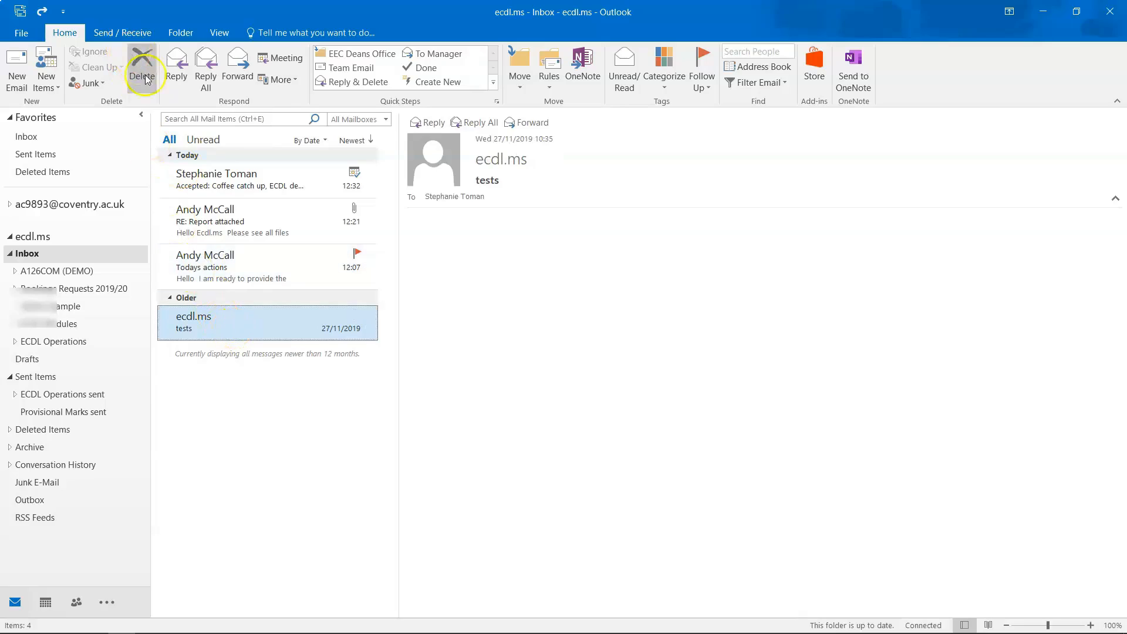
left_click(217, 322)
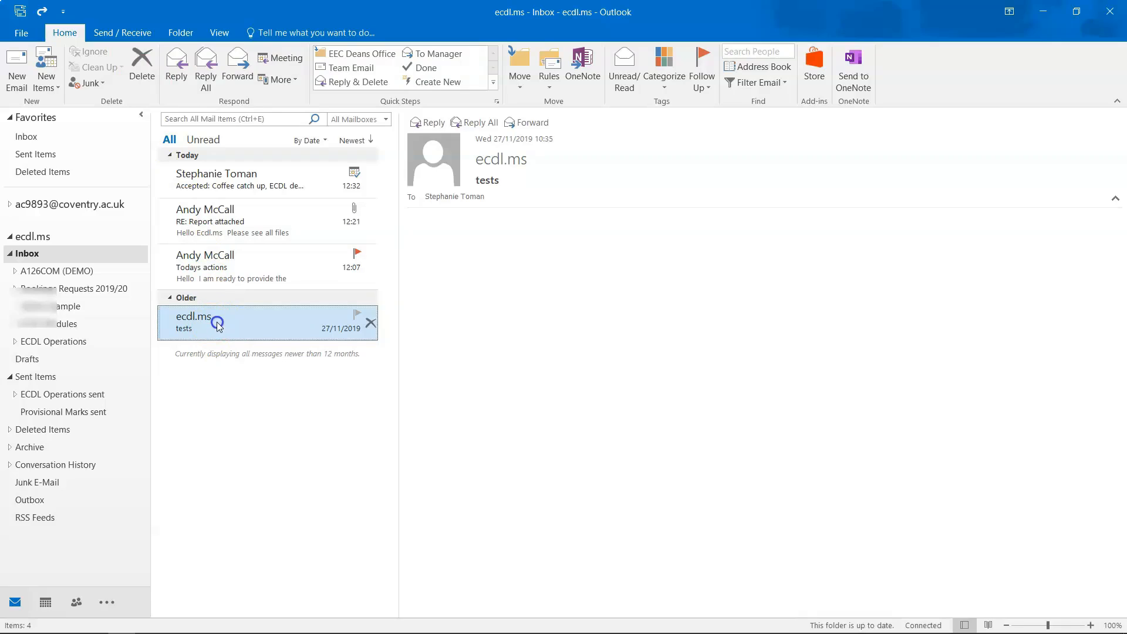
left_click_drag(217, 322, 78, 430)
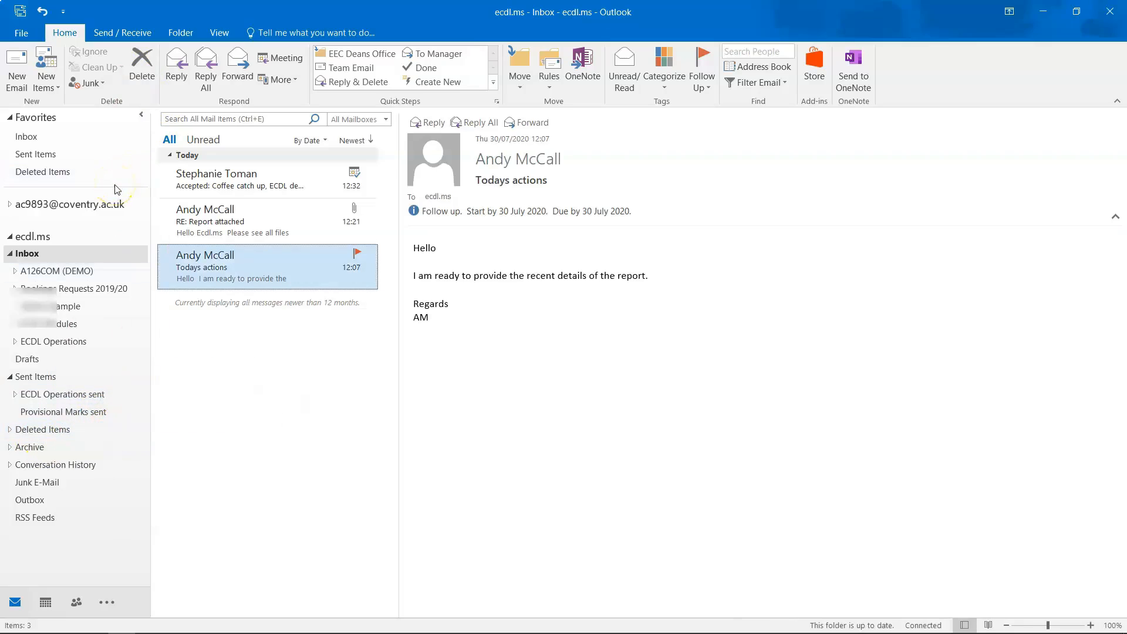
In Deleted Items, move the 'tests' message back to Inbox - ecdl.ms.
left_click(72, 431)
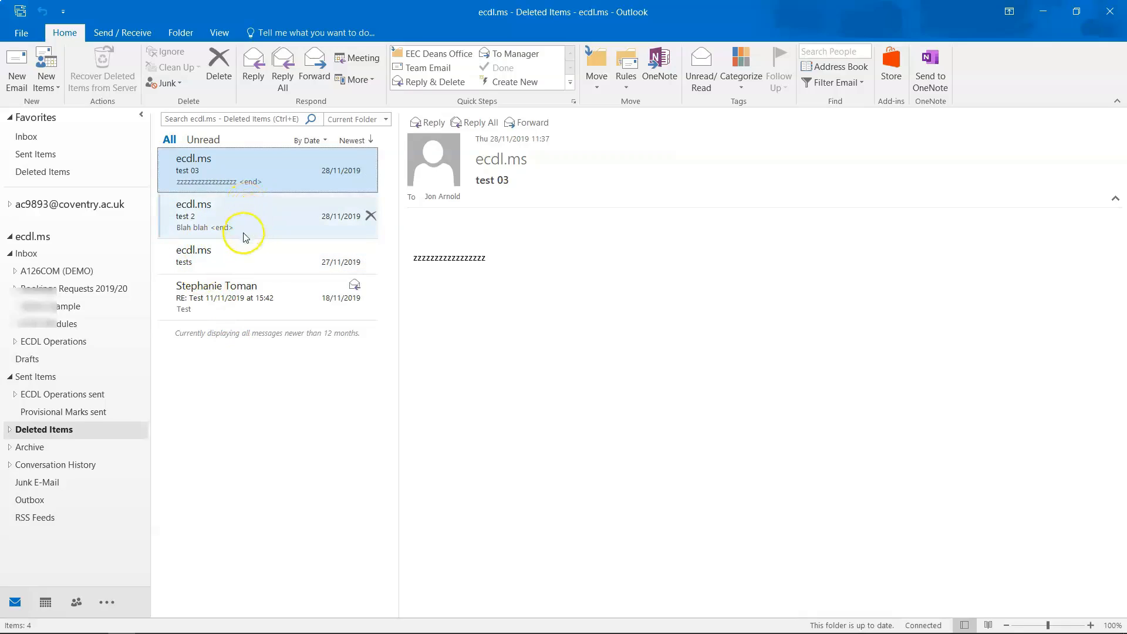
left_click(251, 254)
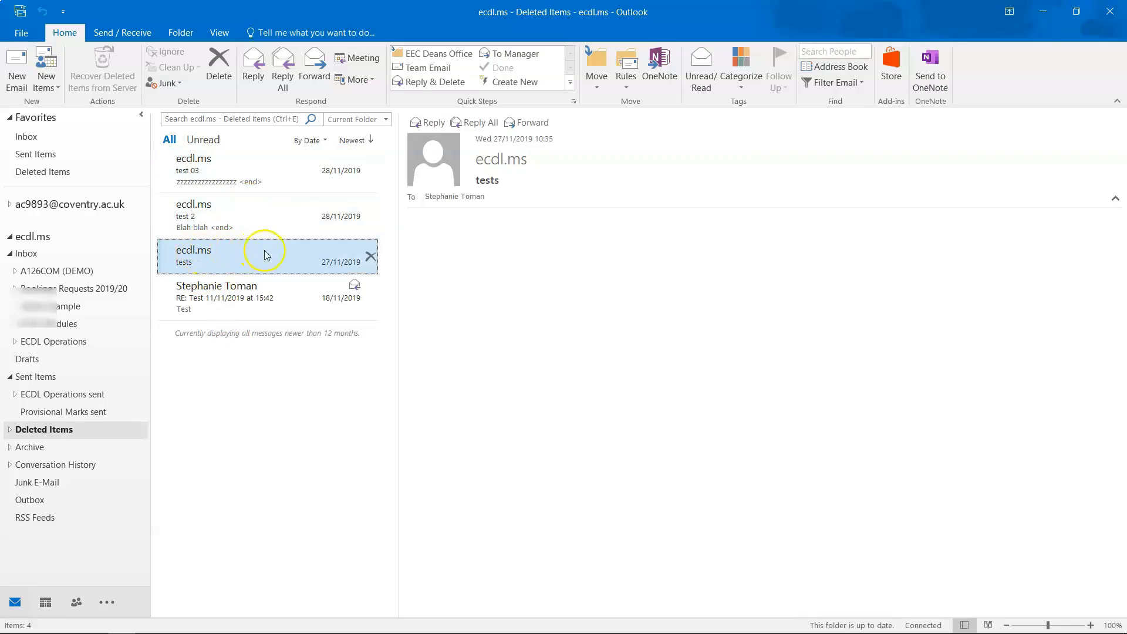
left_click(590, 86)
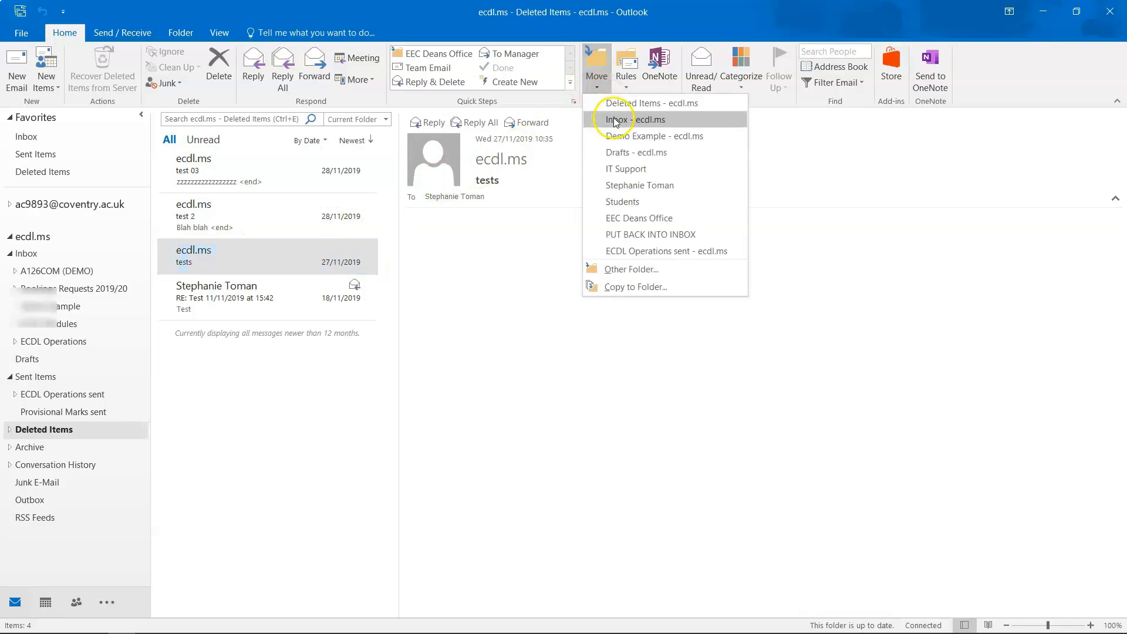
right_click(241, 259)
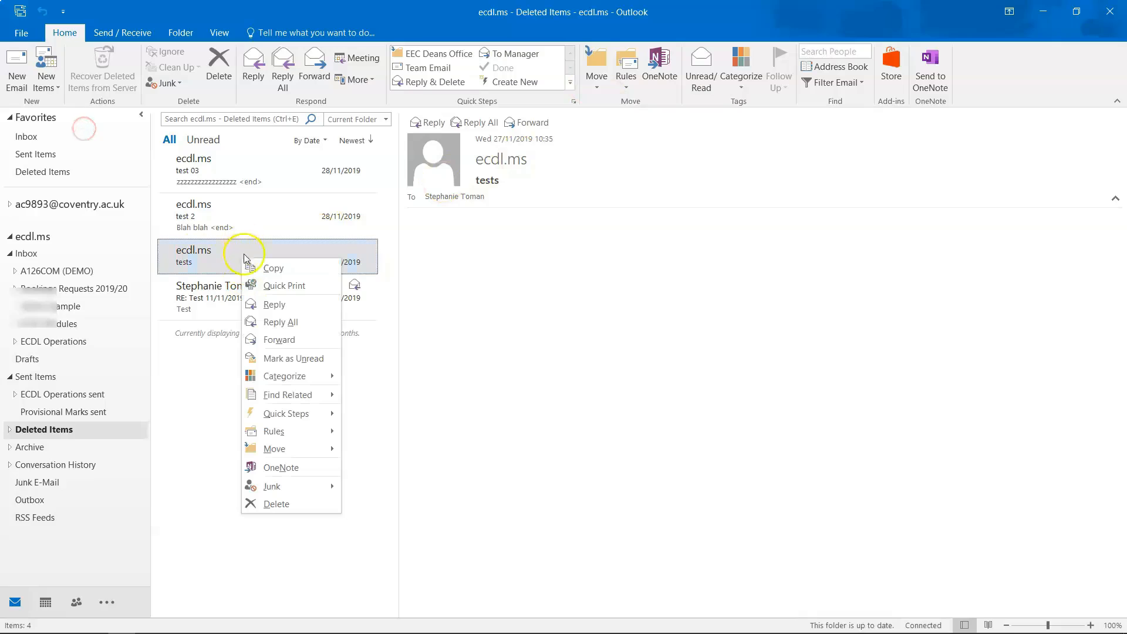
mouse_move(279, 453)
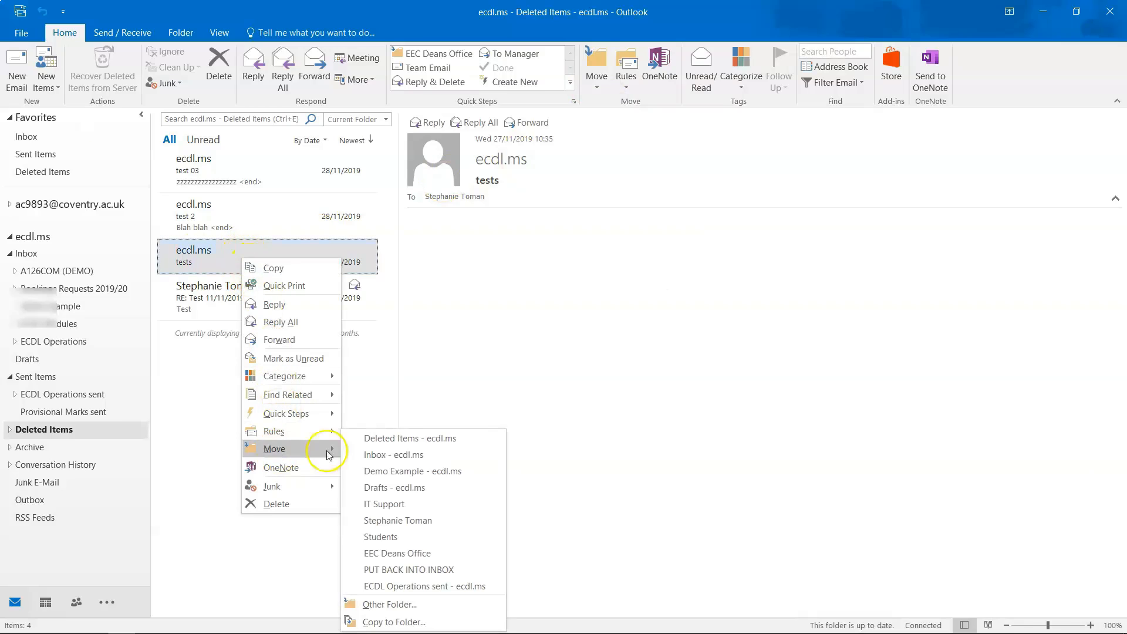
left_click(382, 454)
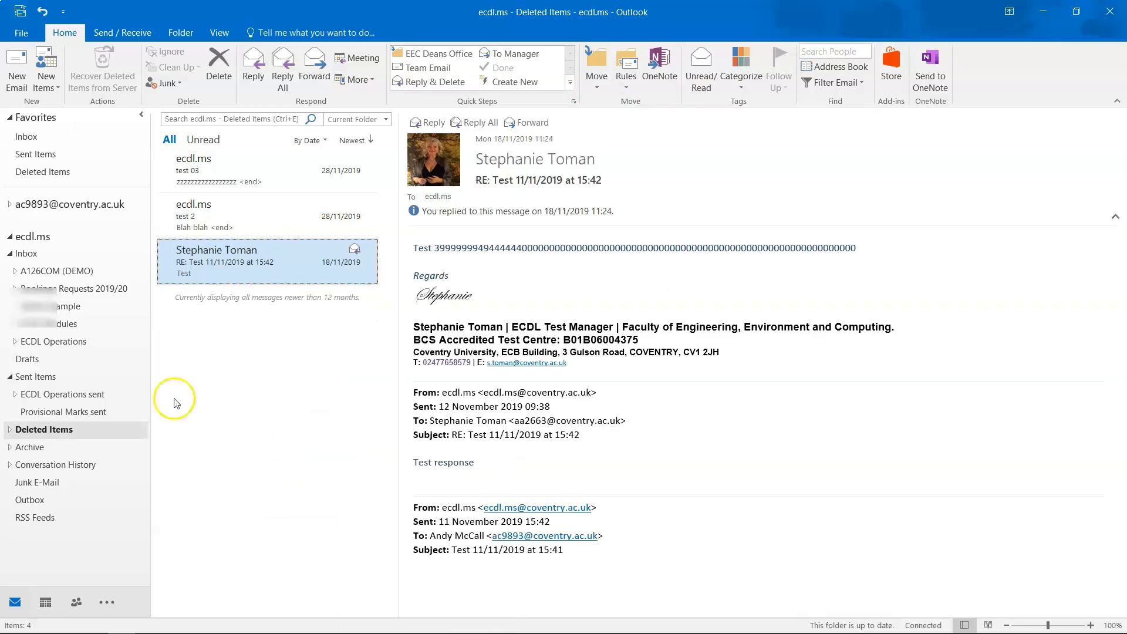
Empty the Deleted Items folder, confirming the permanent deletion, and view it empty.
right_click(49, 435)
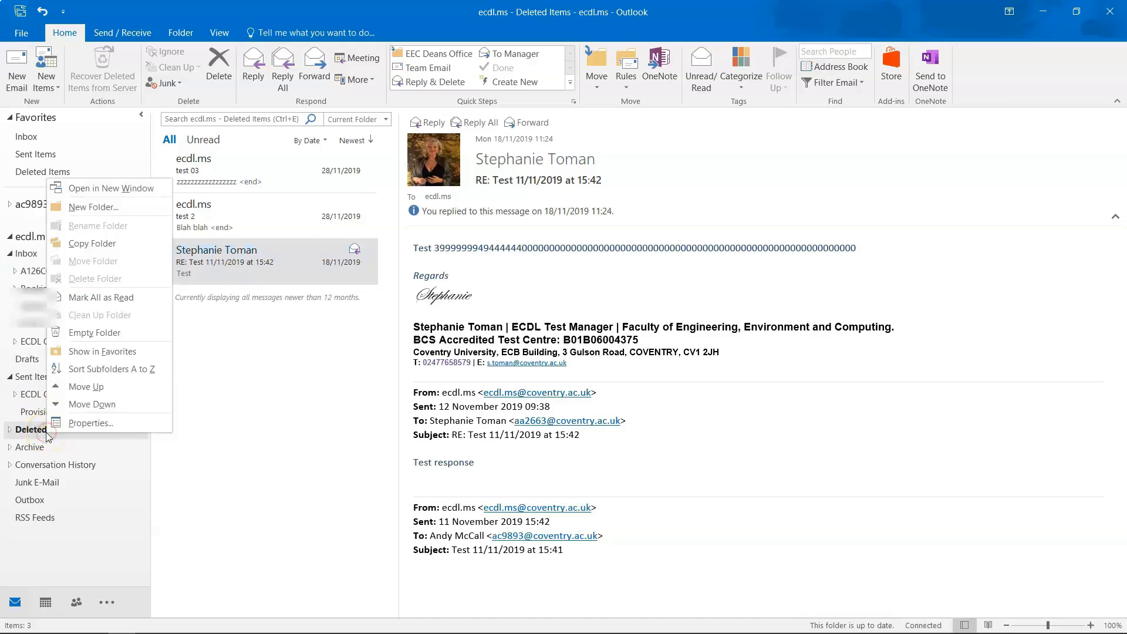
left_click(86, 334)
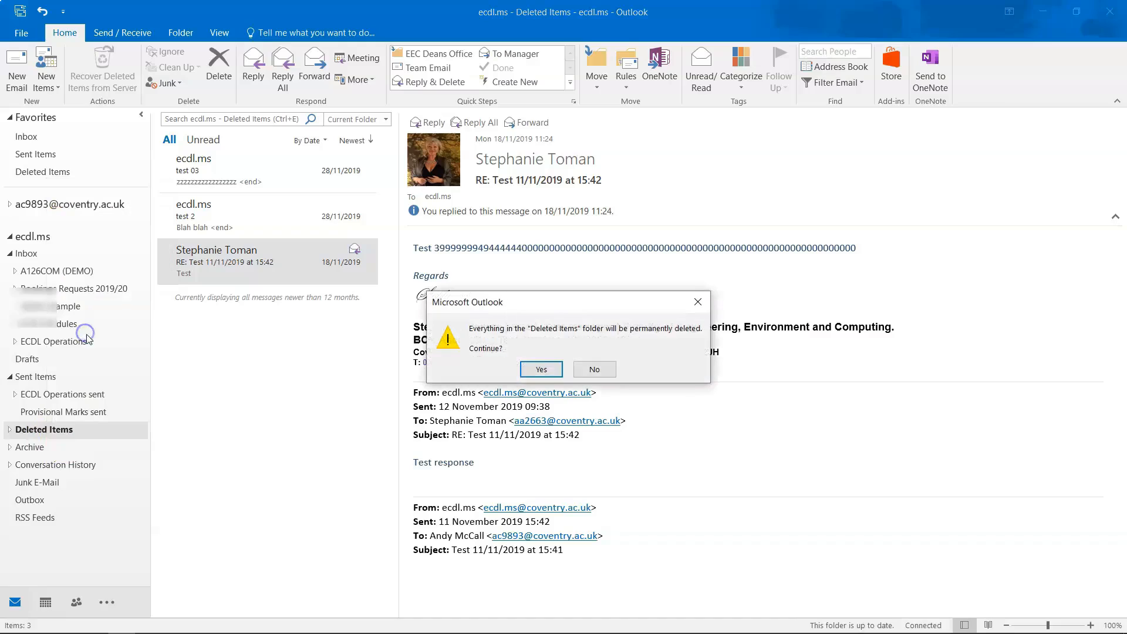
left_click(533, 369)
left_click(37, 430)
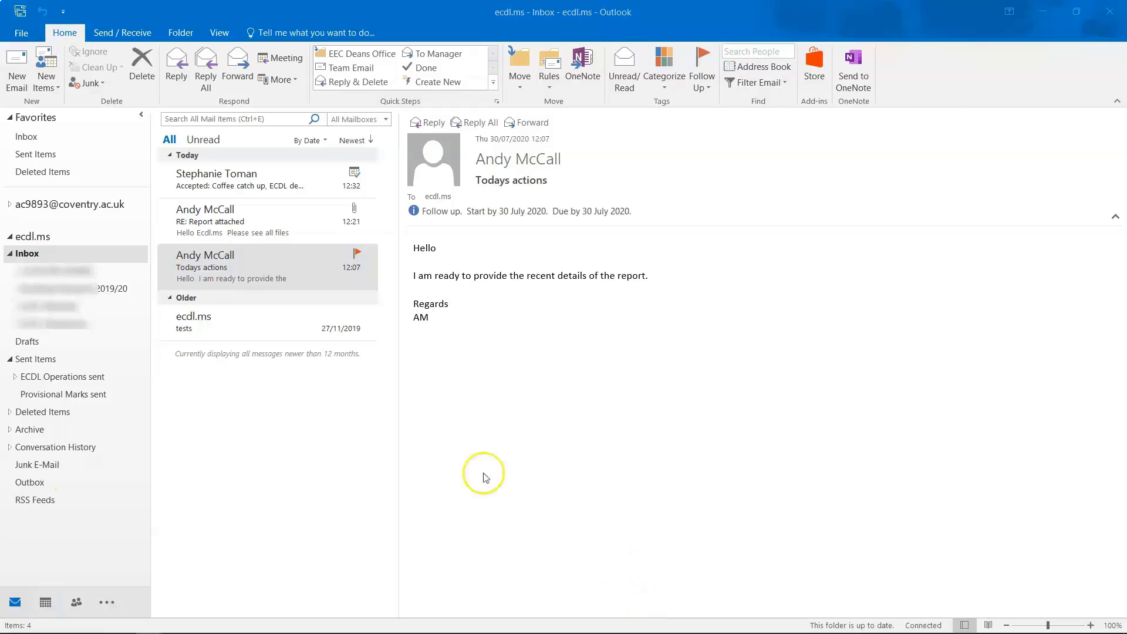
Switch to the People view, showing the empty Contacts folder.
left_click(77, 602)
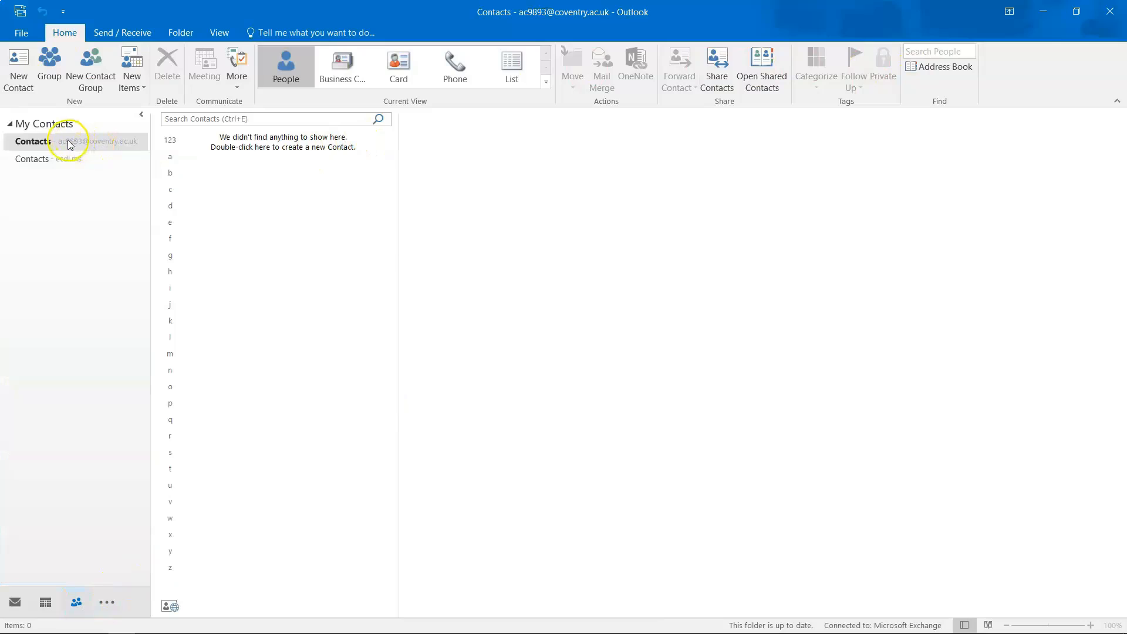
Create a new contact with the person's full name and e-mail address, then save and close it.
left_click(18, 88)
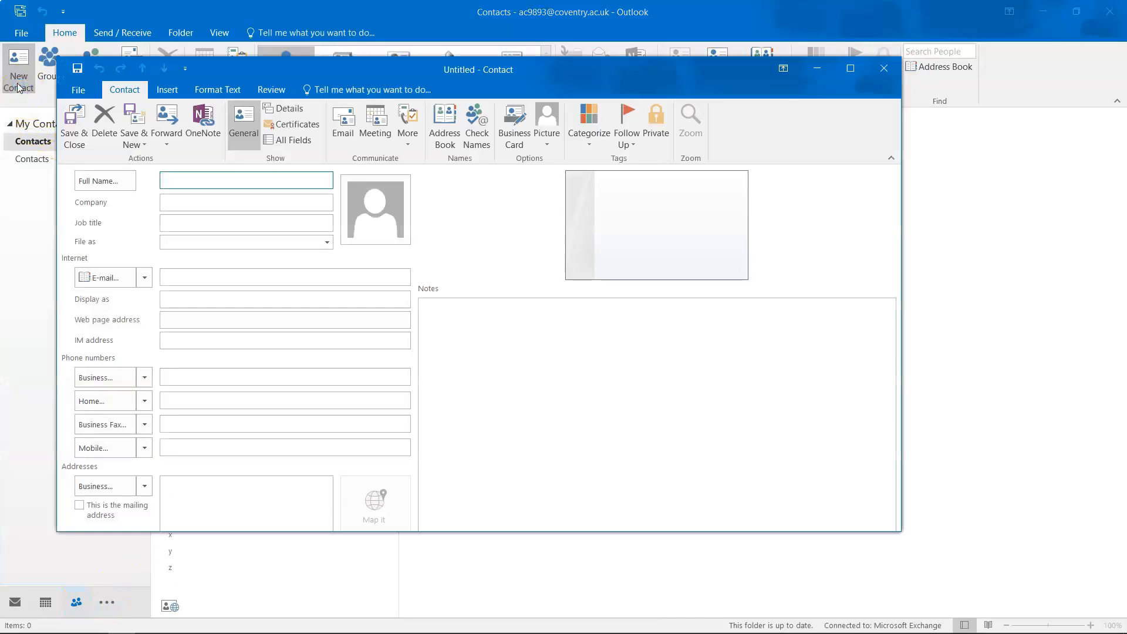
left_click(192, 179)
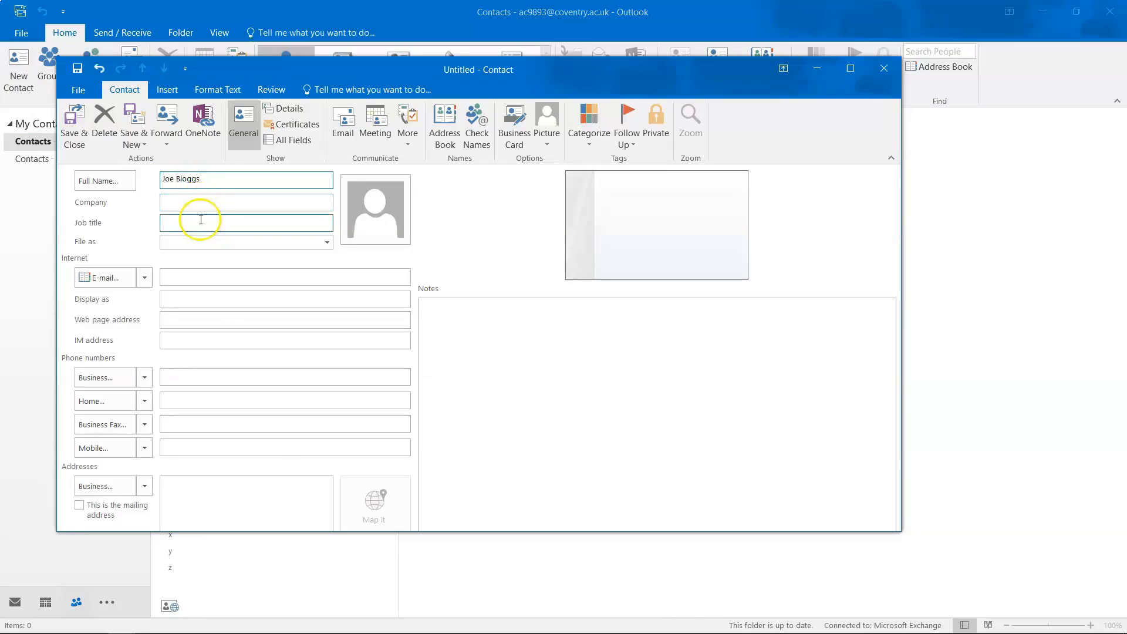
left_click(186, 279)
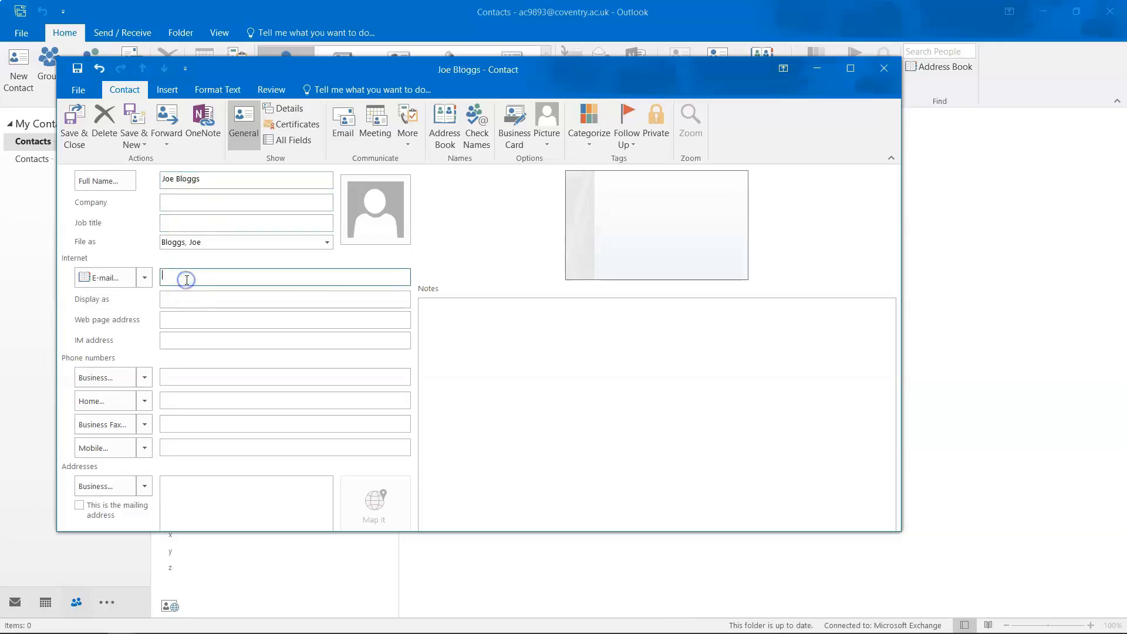
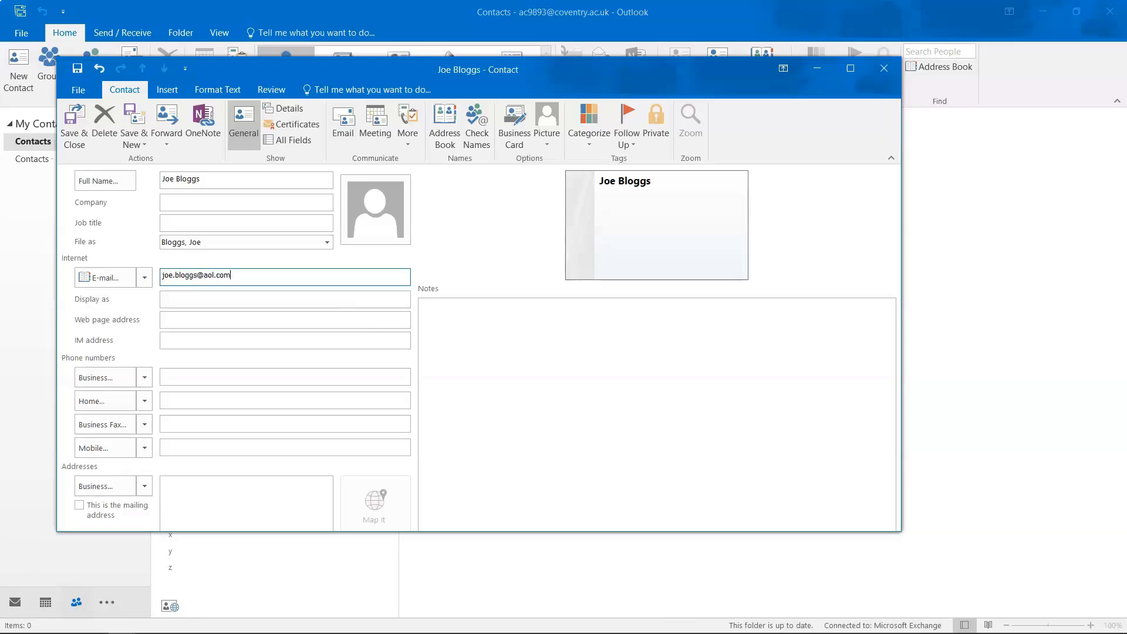
left_click(80, 126)
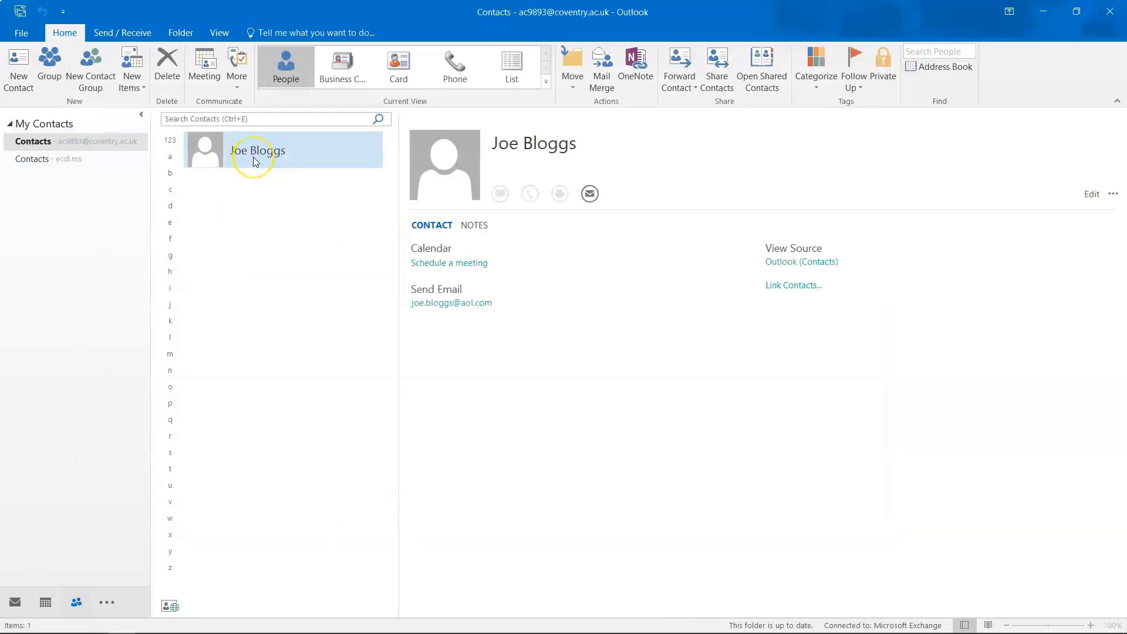
right_click(256, 162)
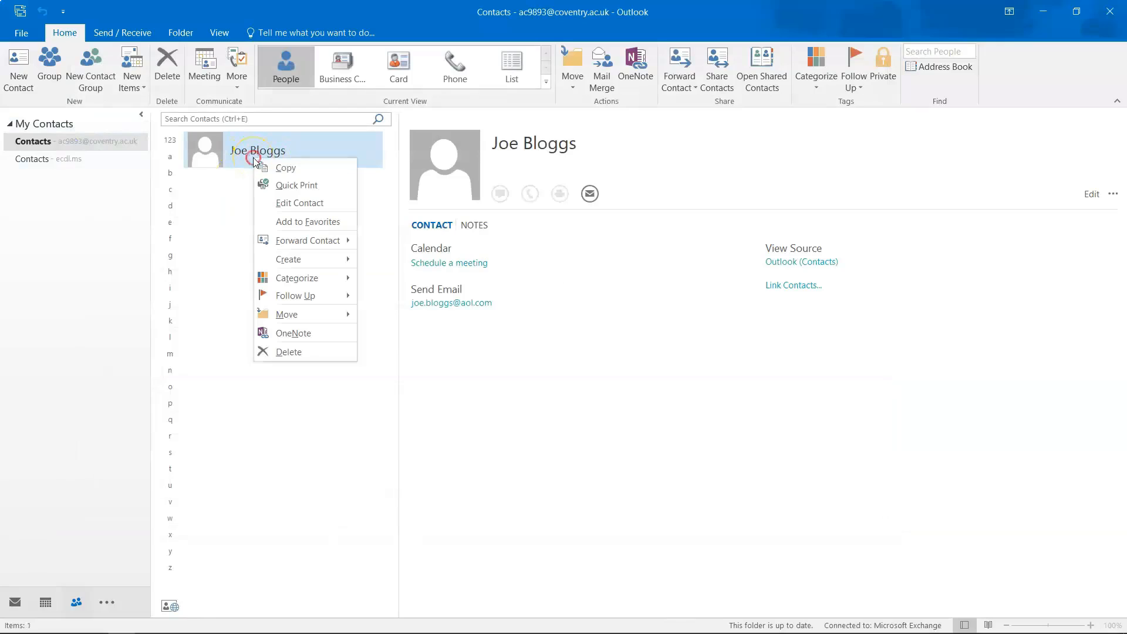
left_click(210, 194)
right_click(217, 155)
double_click(210, 152)
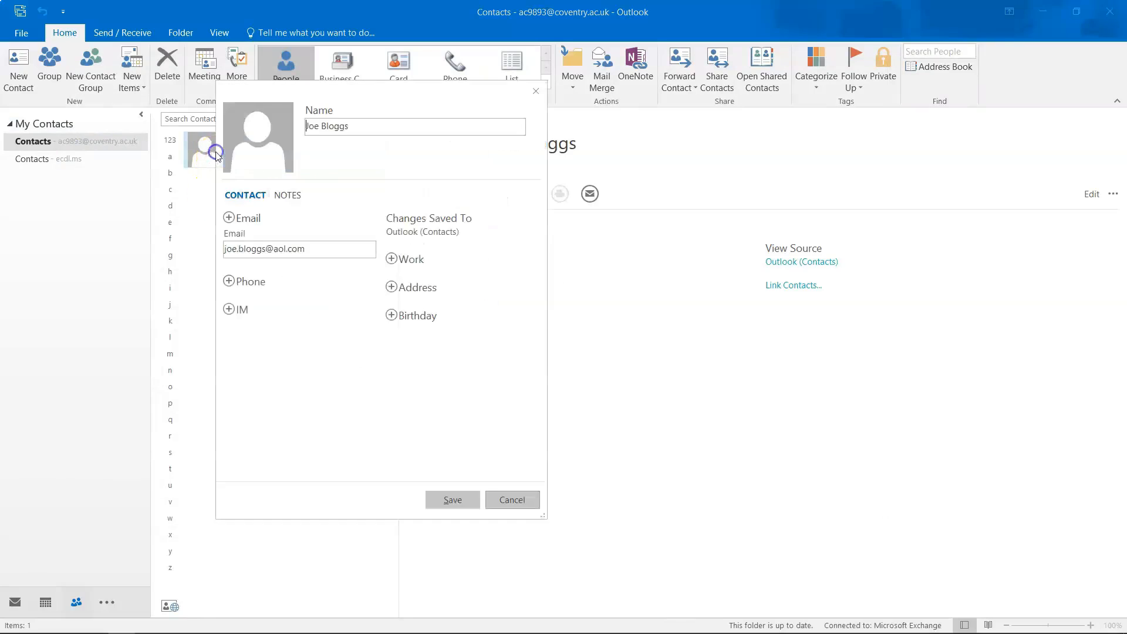
left_click(524, 503)
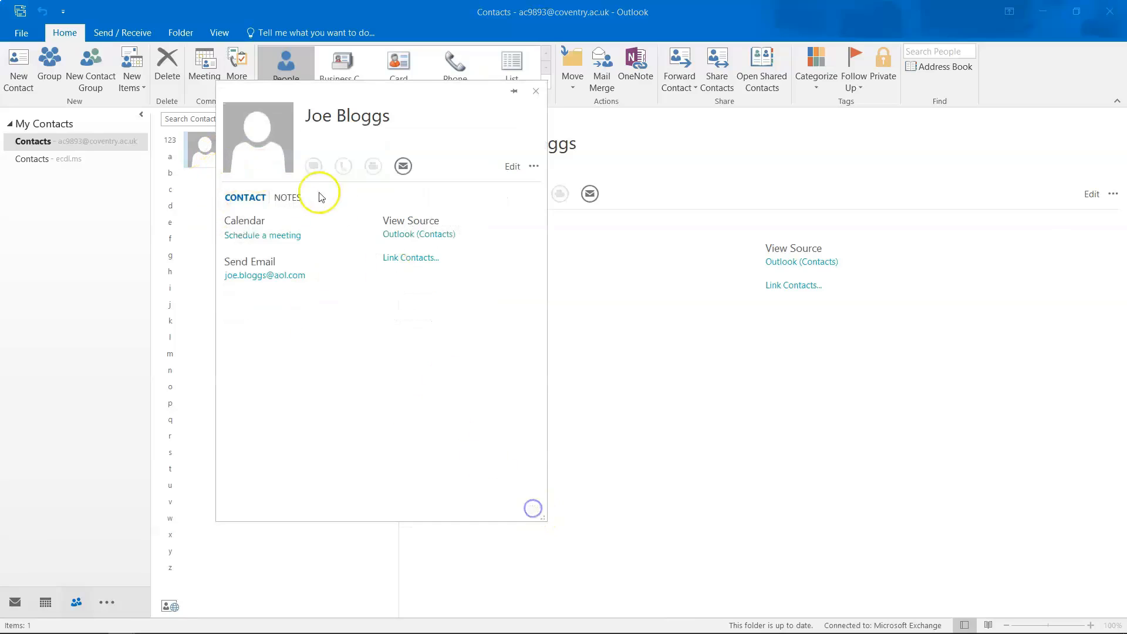
left_click(536, 91)
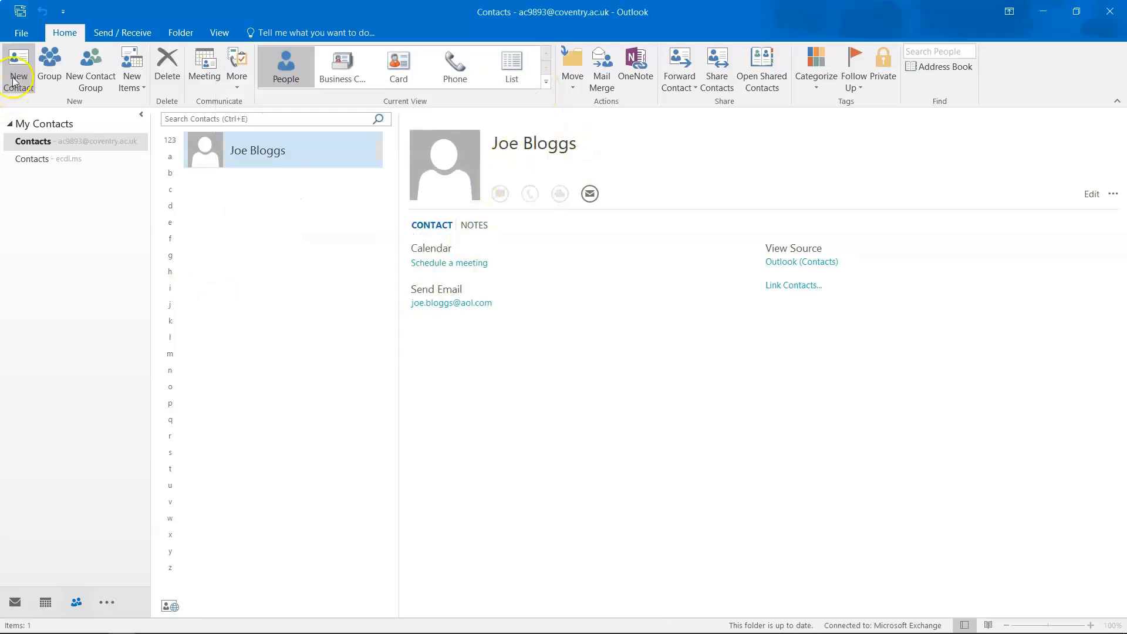
Return to Mail with the empty Deleted Items folder showing, and open the New Items list.
mouse_move(78, 603)
left_click(4, 596)
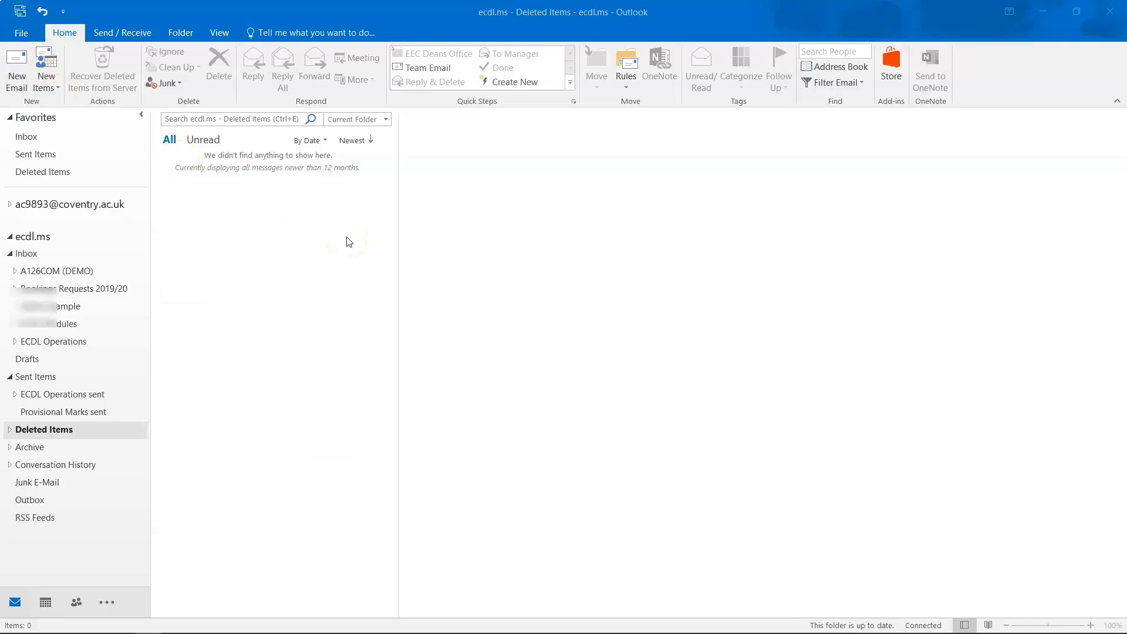
left_click(50, 83)
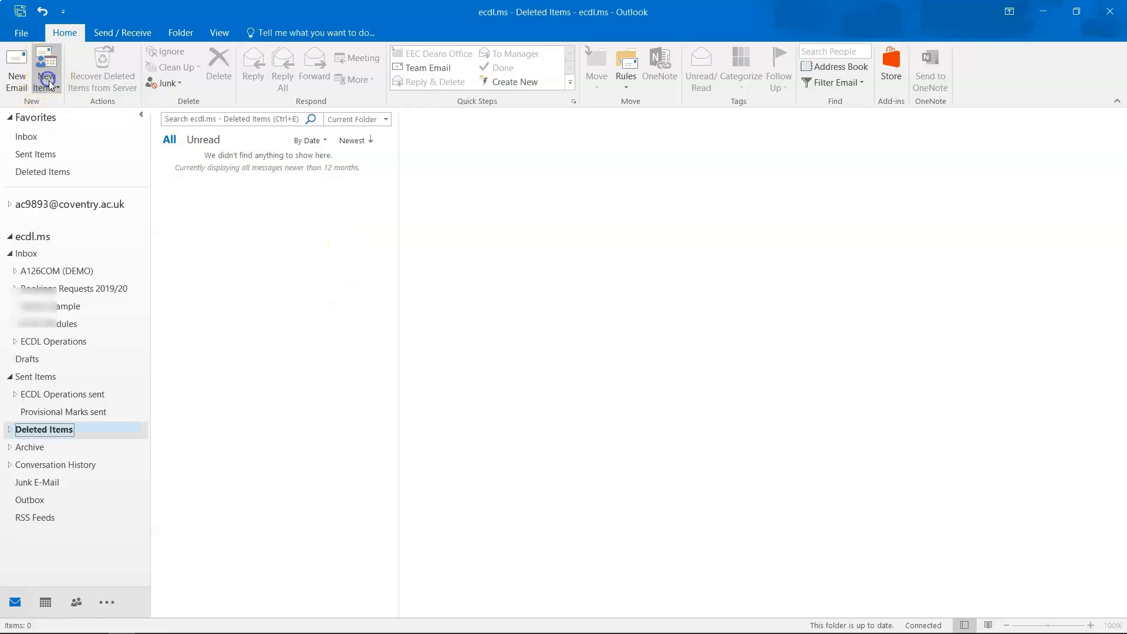
Start a new contact group named 'university peers', opening then dismissing the member options.
mouse_move(77, 215)
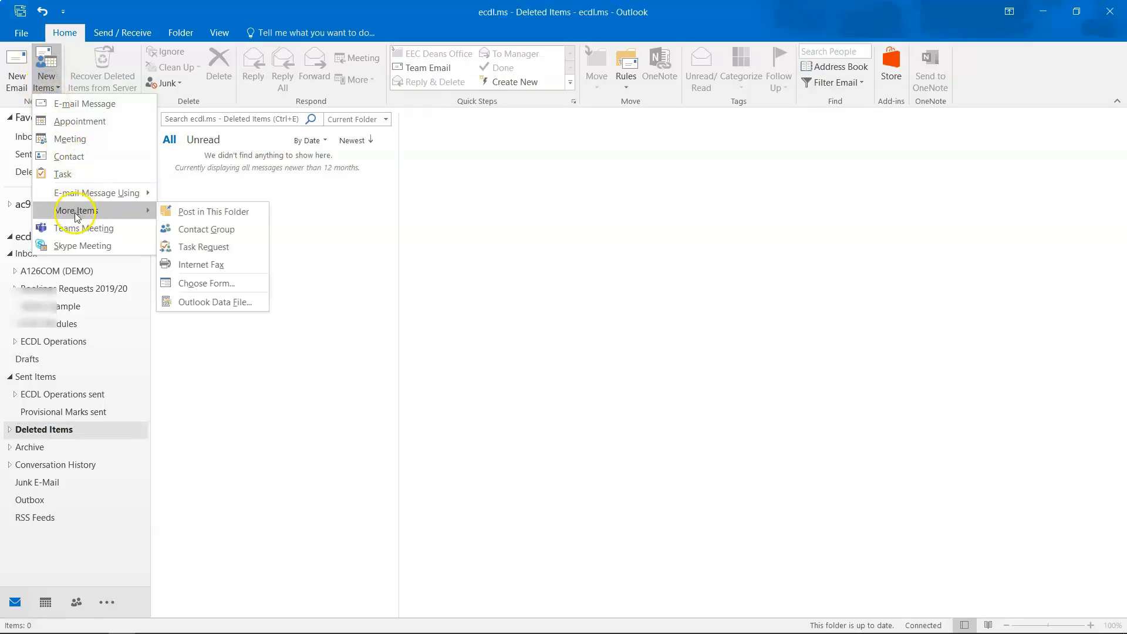
left_click(189, 230)
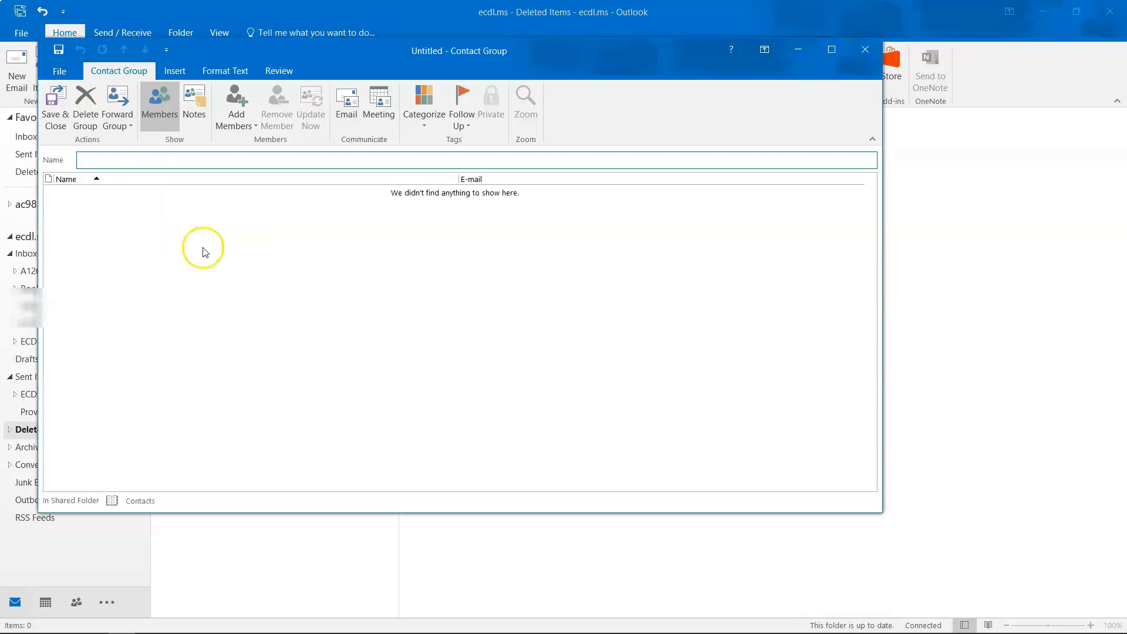
left_click(123, 158)
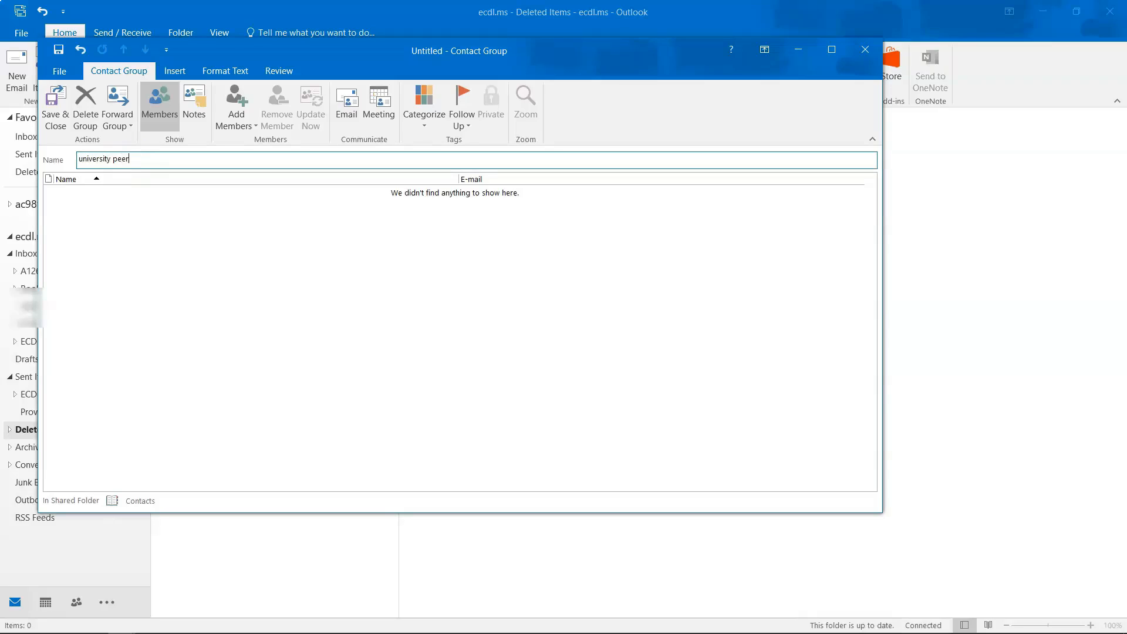
left_click(235, 115)
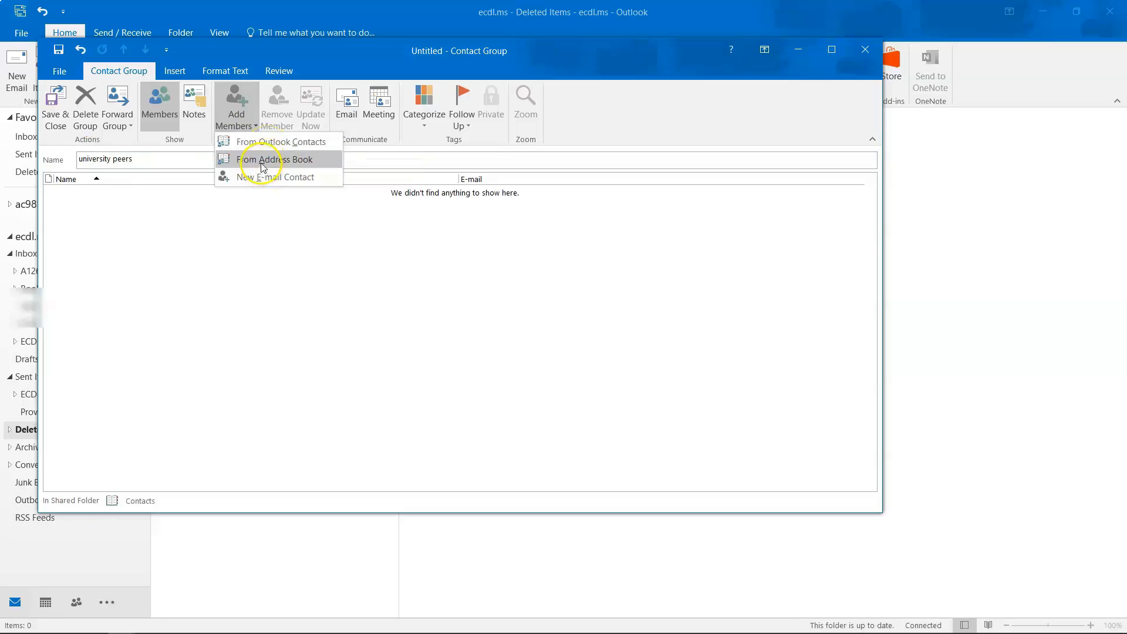
left_click(245, 294)
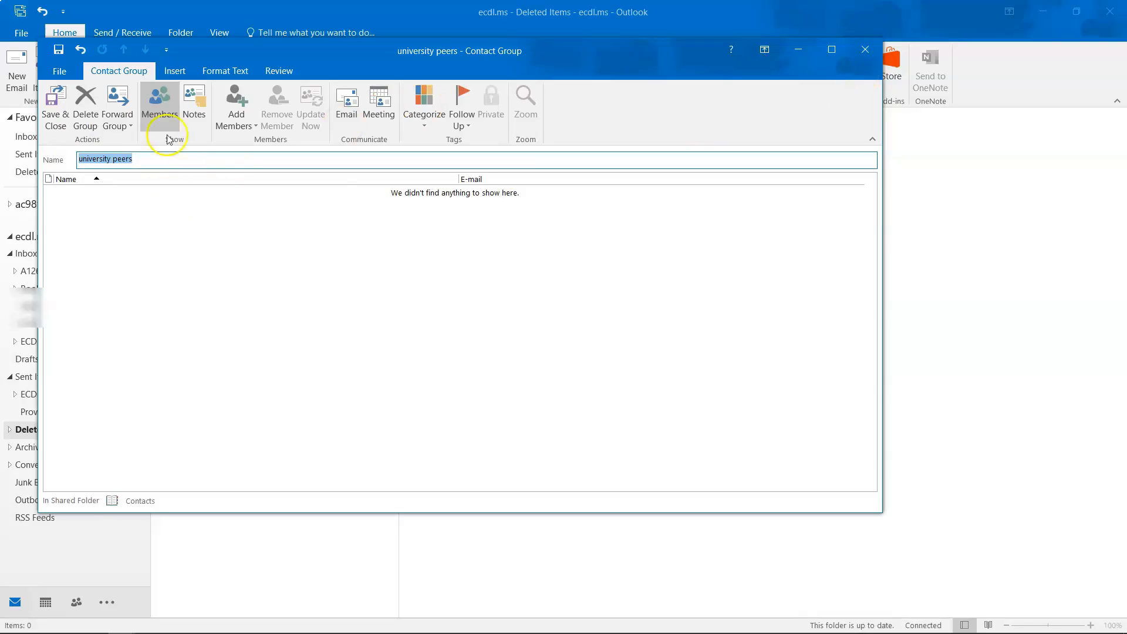
Close the contact group without saving and bring up New Items > More Items again.
left_click(865, 50)
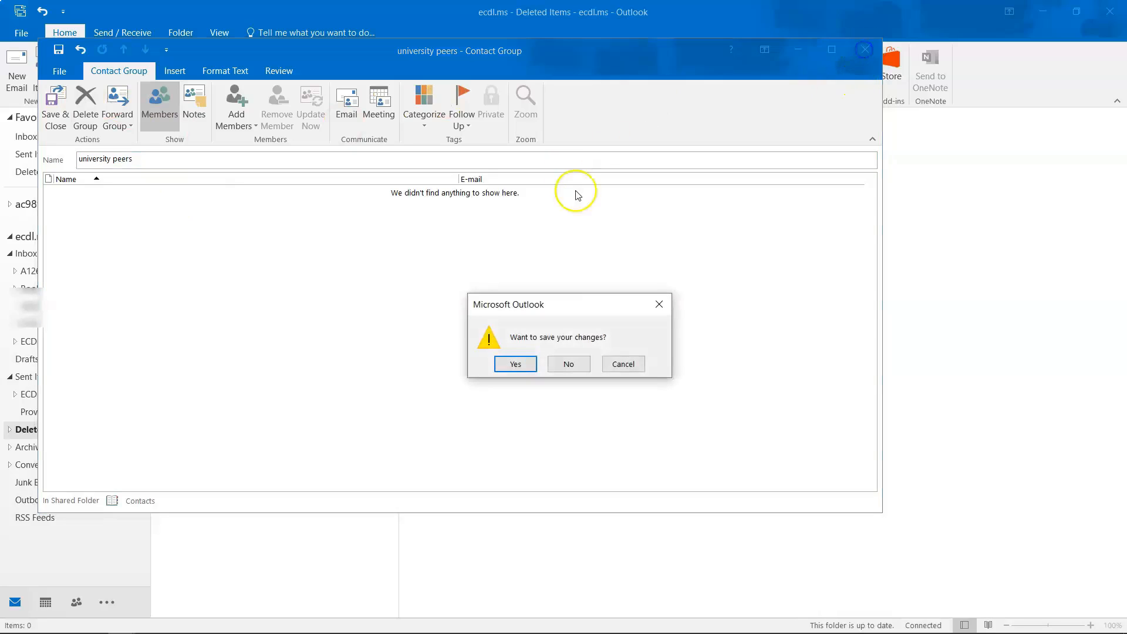
left_click(569, 364)
left_click(46, 77)
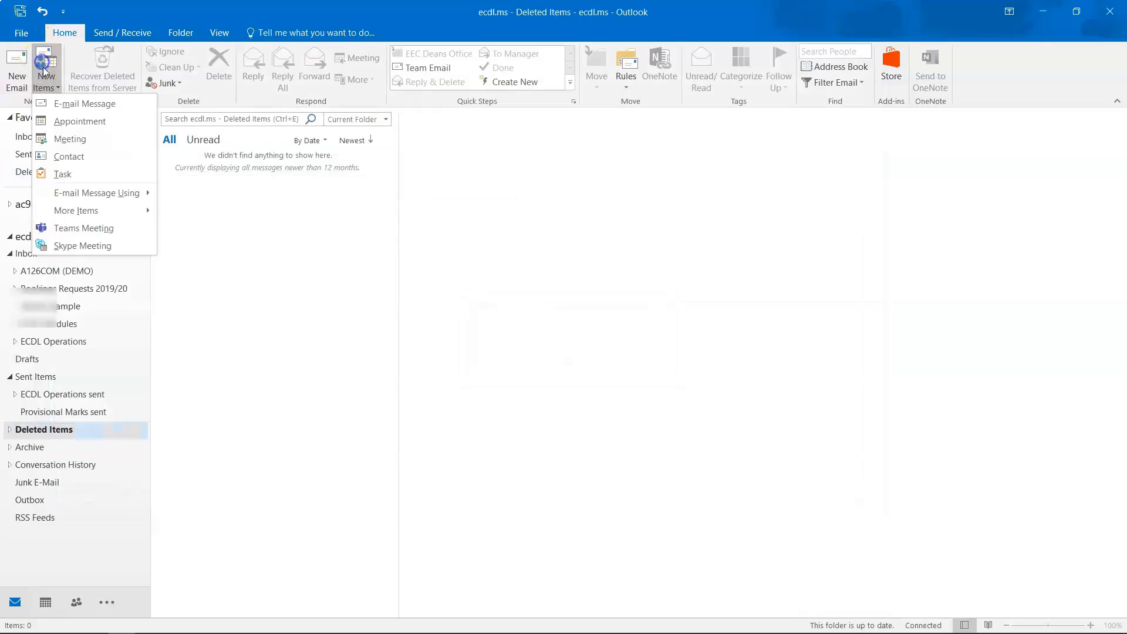
mouse_move(77, 216)
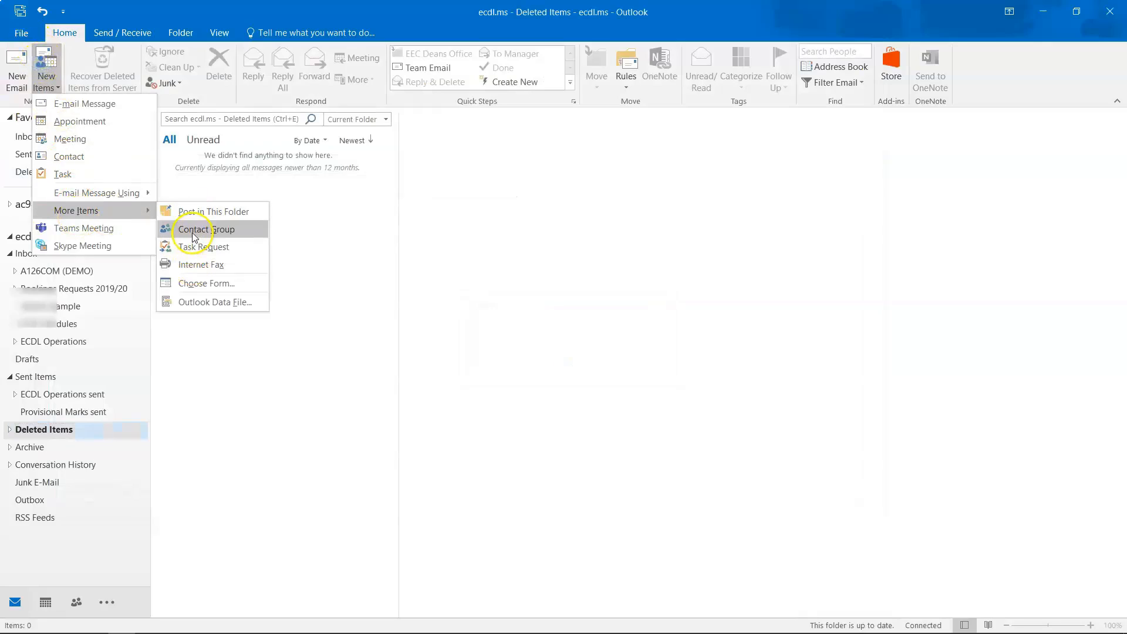